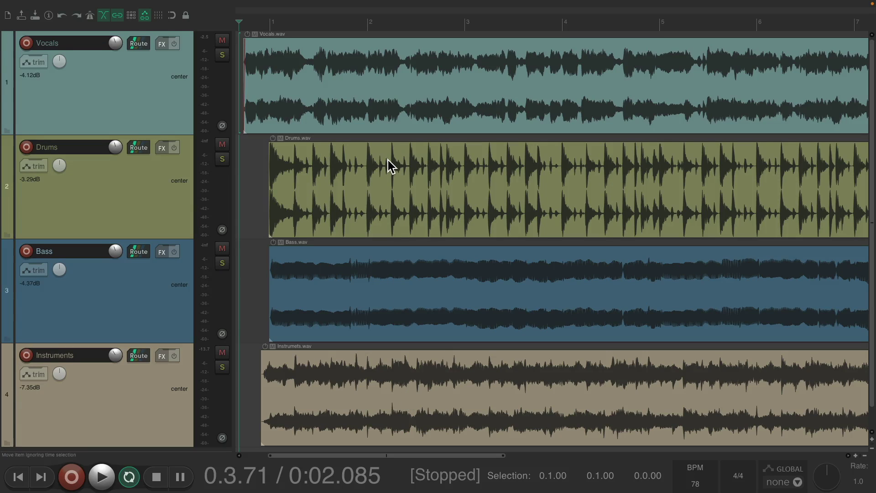
# Play the full mix, then solo the Vocals track and audition it alone.
pyautogui.press('space')
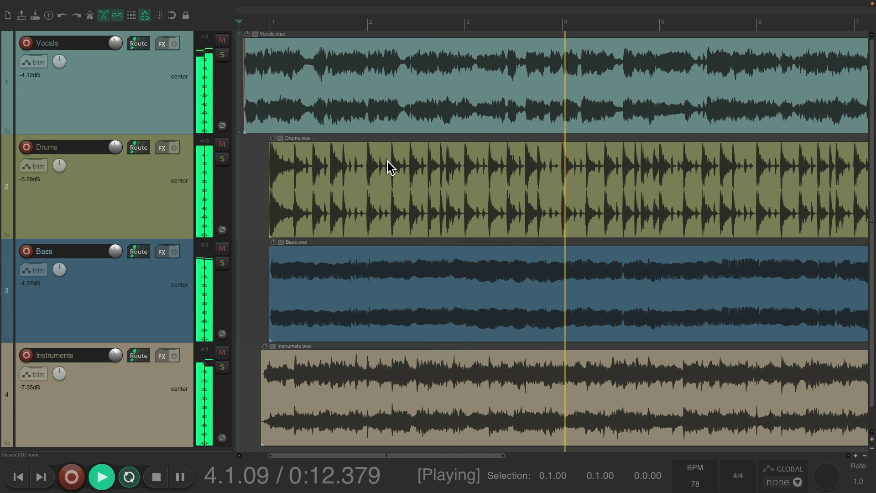
pyautogui.press('space')
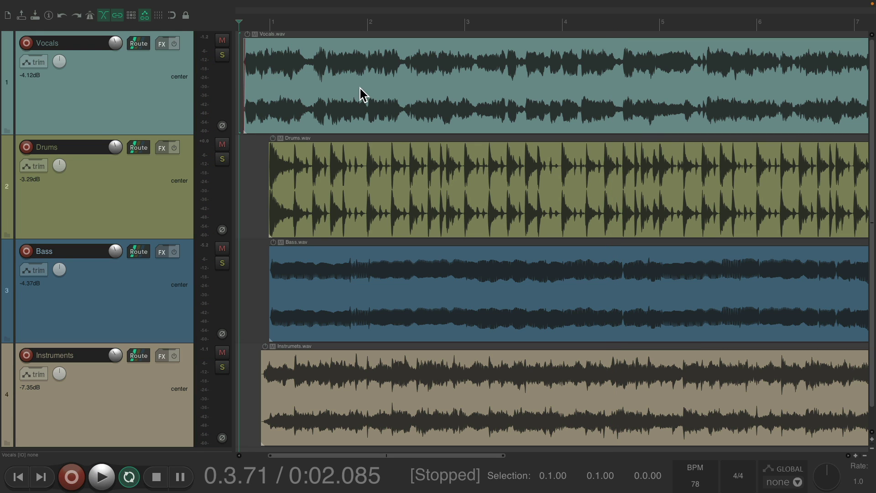
pyautogui.click(228, 58)
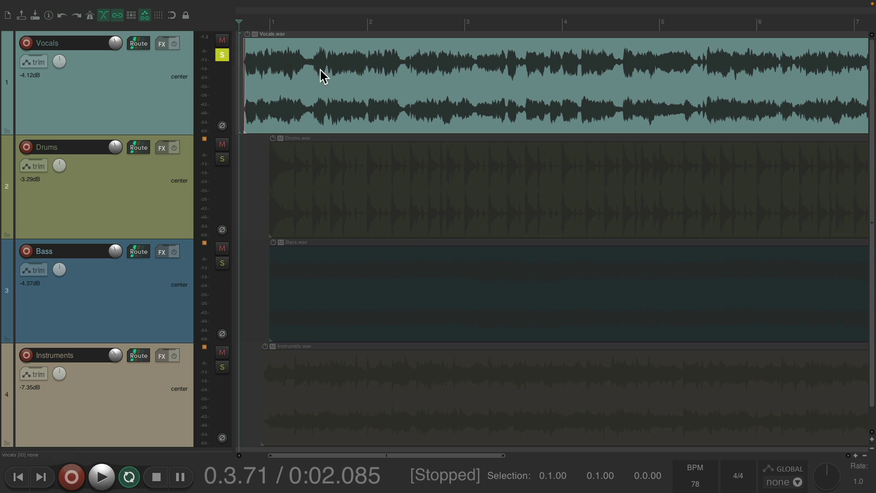
pyautogui.press('space')
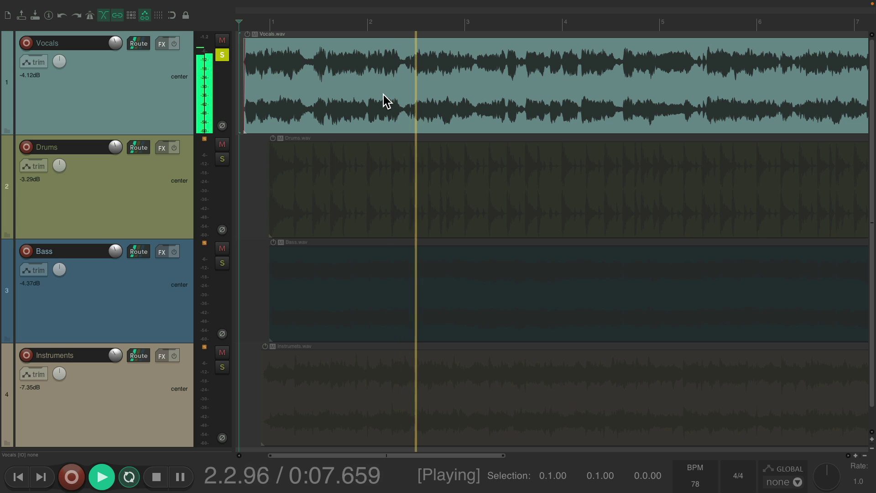
pyautogui.press('space')
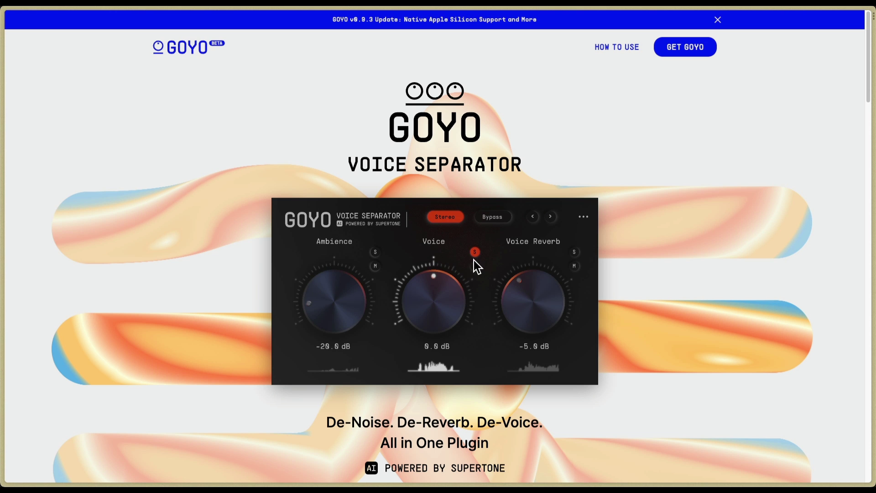
pyautogui.scroll(-4, 470, 272)
pyautogui.scroll(-5, 471, 272)
pyautogui.scroll(-4, 471, 272)
pyautogui.scroll(-4, 471, 271)
pyautogui.scroll(-3, 471, 274)
pyautogui.scroll(-3, 470, 275)
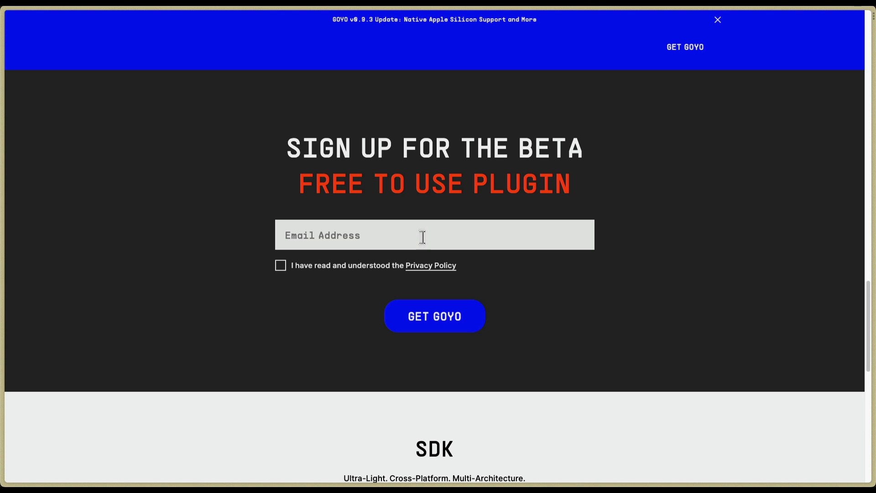
pyautogui.scroll(10, 423, 238)
pyautogui.scroll(5, 422, 238)
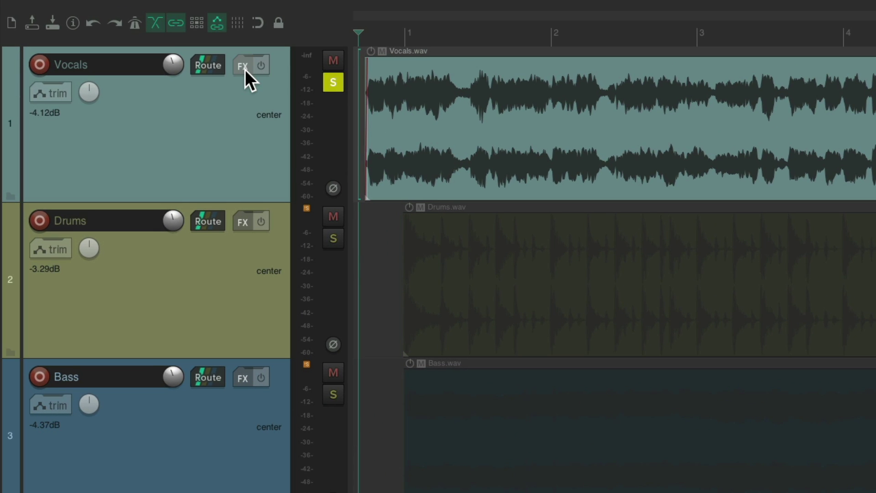
# Add the VST3 Goyo (Supertone) plugin to the Vocals track's effect chain.
pyautogui.click(244, 67)
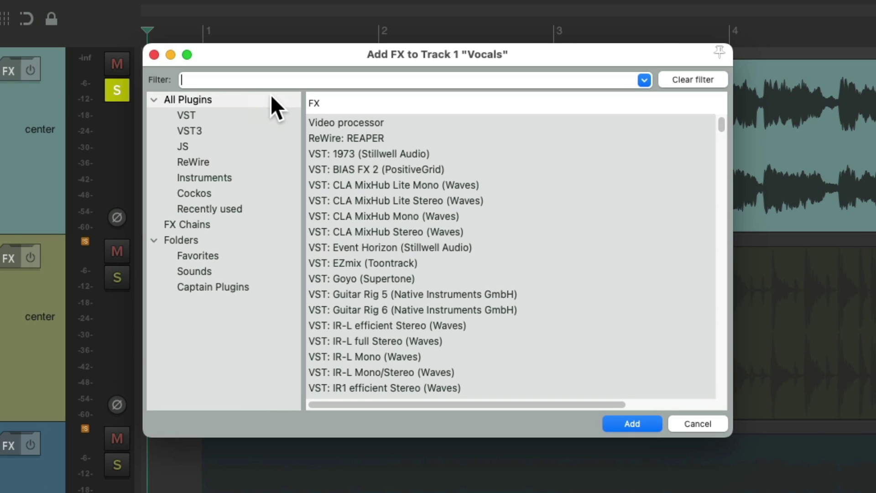
pyautogui.write('goyo')
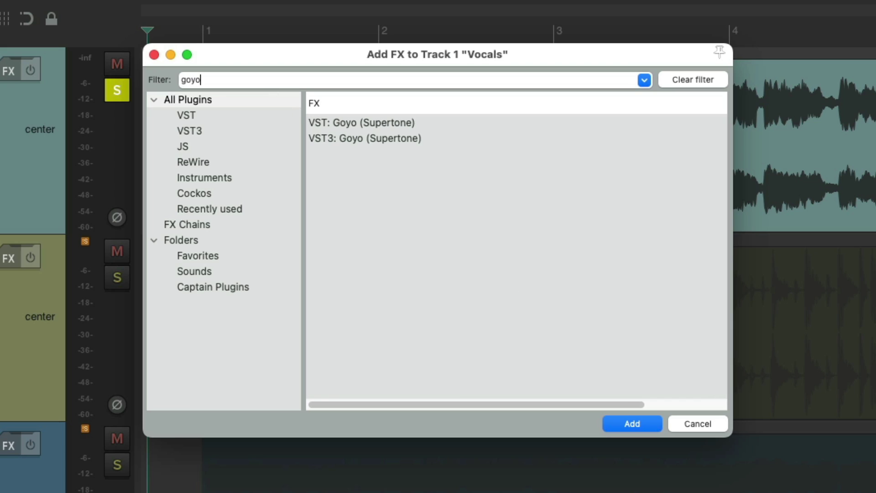
pyautogui.click(444, 138)
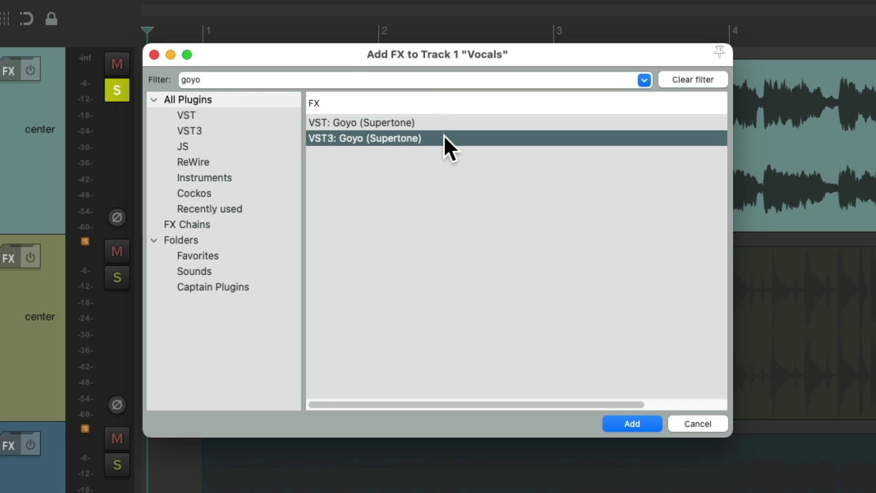
pyautogui.doubleClick(436, 138)
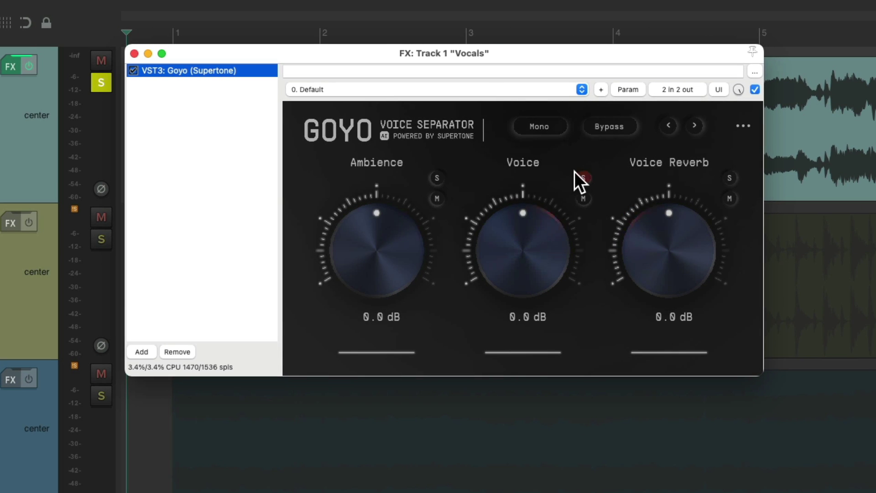
# Switch Goyo to Stereo, turn Voice and Ambience fully down, and audition Voice Reverb near 5 dB.
pyautogui.click(555, 129)
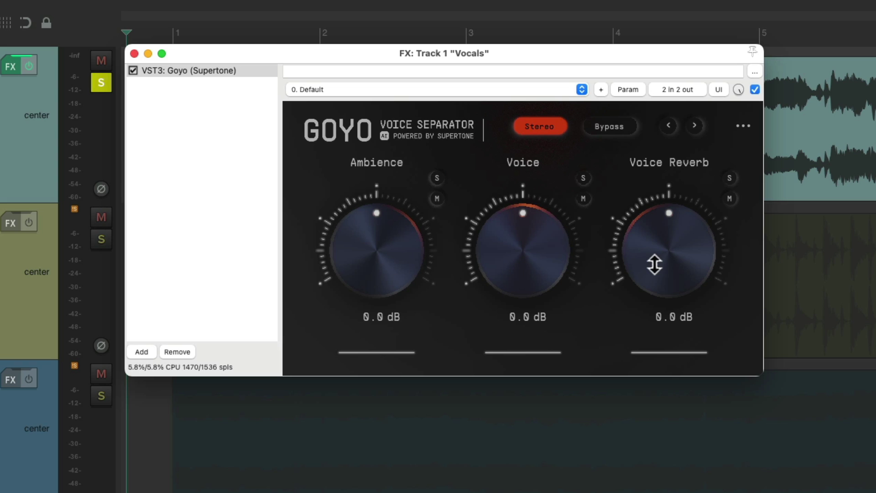
pyautogui.moveTo(532, 232); pyautogui.dragTo(516, 411)
pyautogui.moveTo(379, 239); pyautogui.dragTo(360, 444)
pyautogui.press('space')
pyautogui.moveTo(629, 278)
pyautogui.mouseDown()
pyautogui.moveTo(642, 268)
pyautogui.moveTo(640, 248)
pyautogui.mouseUp()
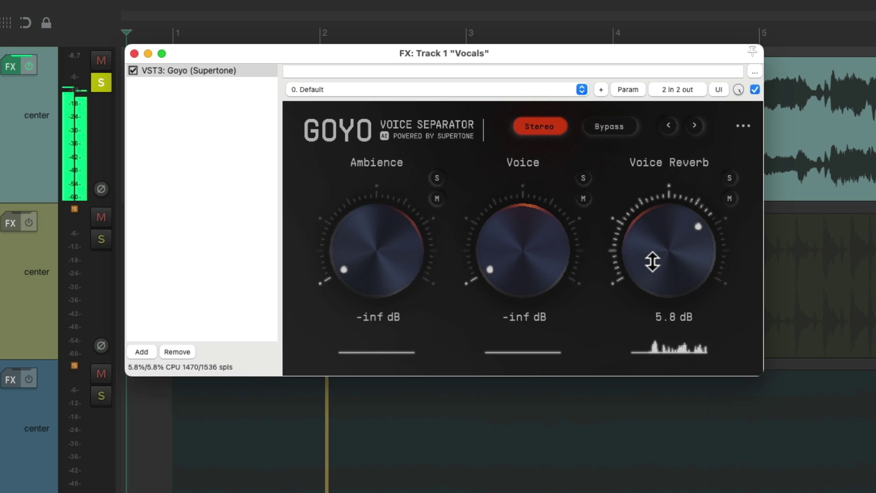
pyautogui.press('space')
# Drop Voice Reverb to -inf, audition Ambience, then drop Ambience to -inf for the isolated voice.
pyautogui.moveTo(663, 249); pyautogui.dragTo(627, 444)
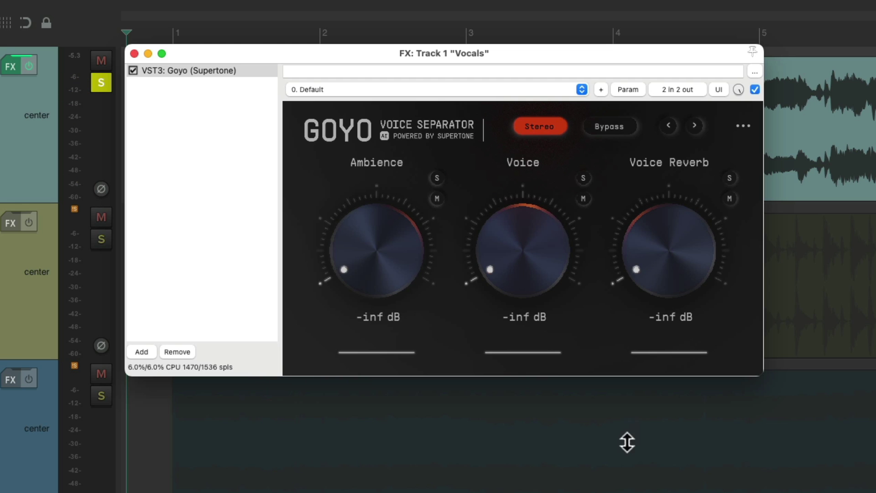
pyautogui.moveTo(382, 264); pyautogui.dragTo(378, 235)
pyautogui.press('space')
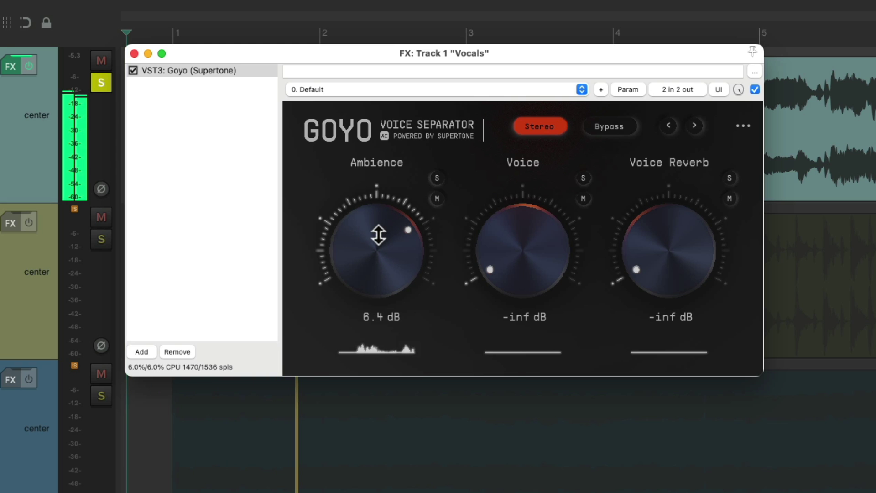
pyautogui.press('space')
pyautogui.moveTo(378, 240); pyautogui.dragTo(371, 396)
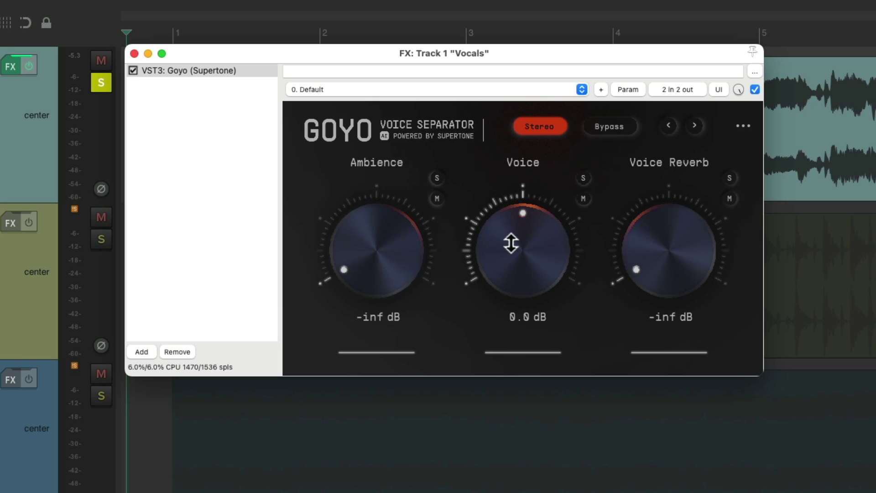
pyautogui.press('space')
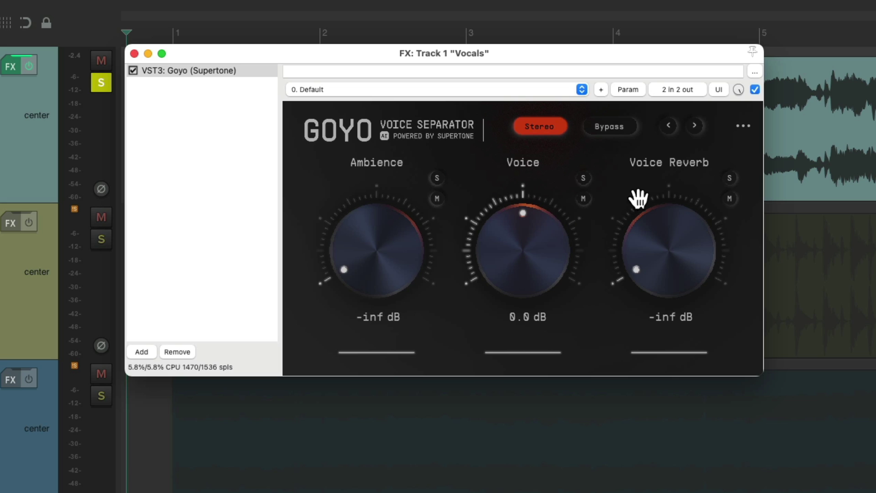
# Compare the vocals with Goyo bypassed and enabled, then unsolo Vocals and play the full mix.
pyautogui.press('space')
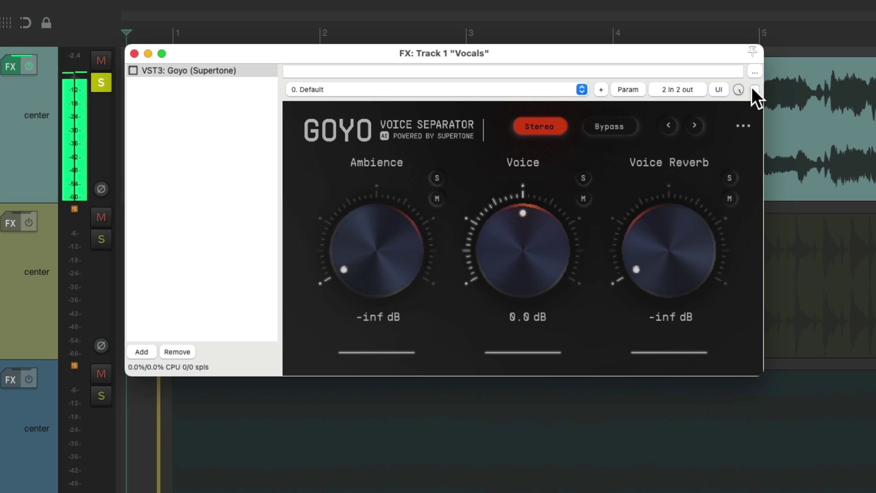
pyautogui.press('space')
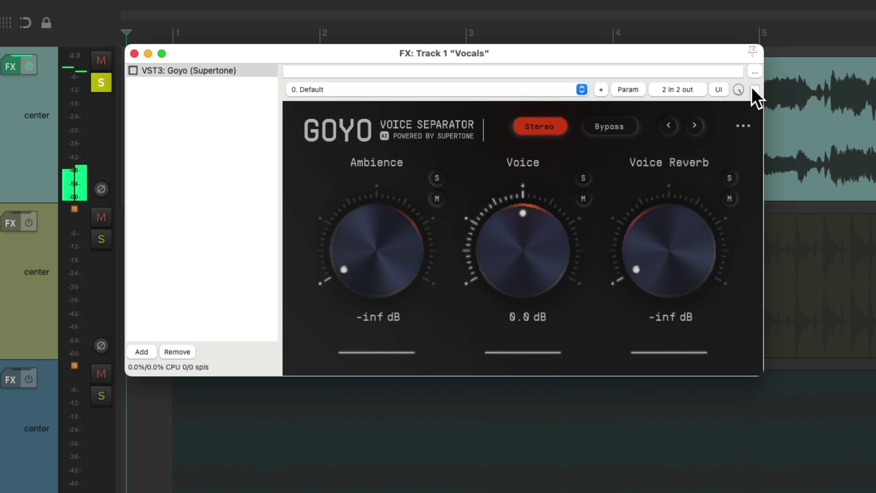
pyautogui.press('space')
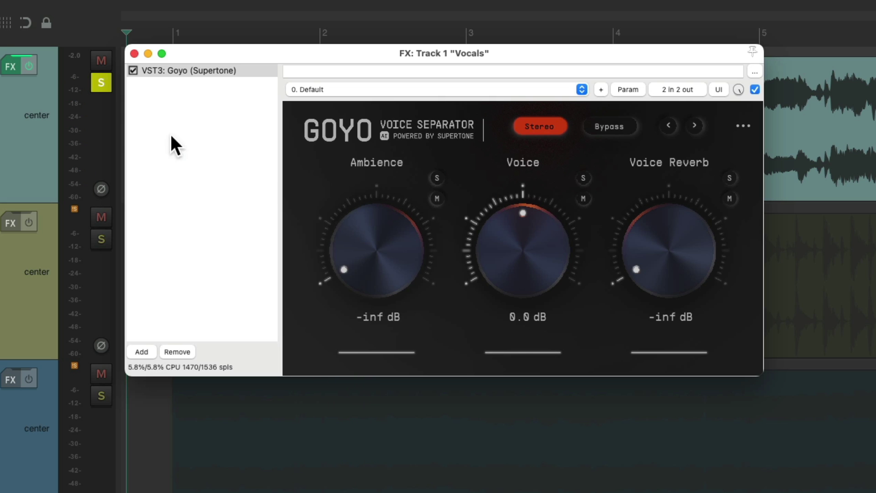
pyautogui.click(101, 82)
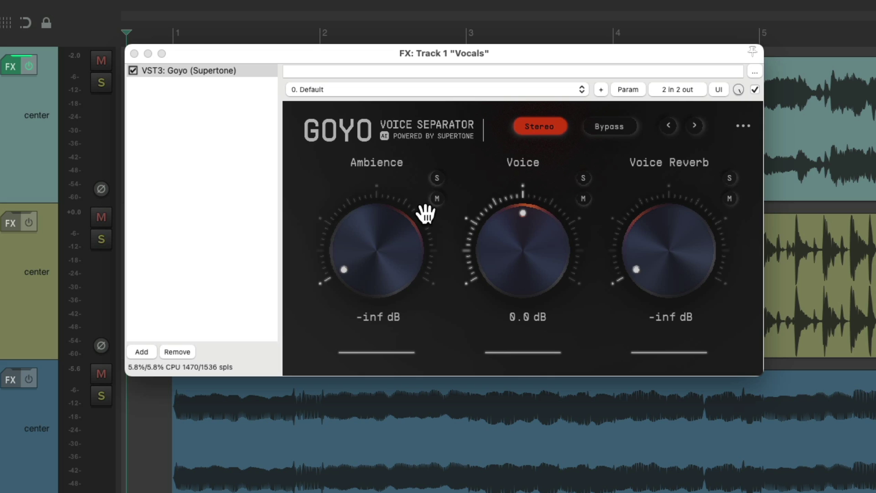
pyautogui.press('space')
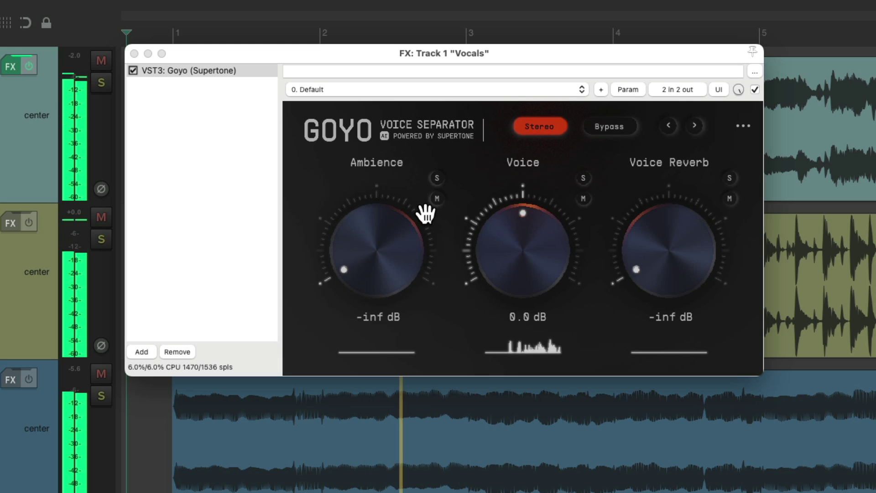
pyautogui.press('space')
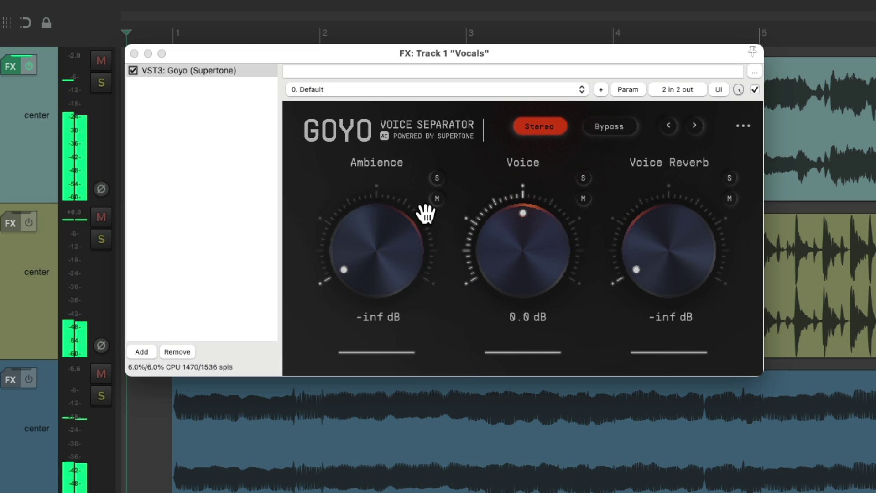
# Re-solo Vocals and audition Ambience around -10 dB and Voice Reverb around -8 dB.
pyautogui.click(102, 83)
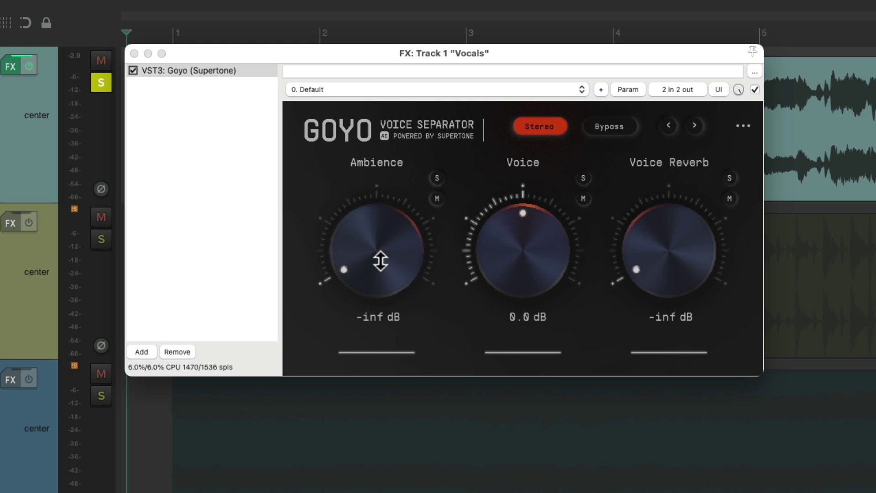
pyautogui.press('space')
pyautogui.moveTo(372, 261); pyautogui.dragTo(372, 237)
pyautogui.moveTo(659, 264); pyautogui.dragTo(657, 241)
pyautogui.moveTo(391, 251); pyautogui.dragTo(380, 251)
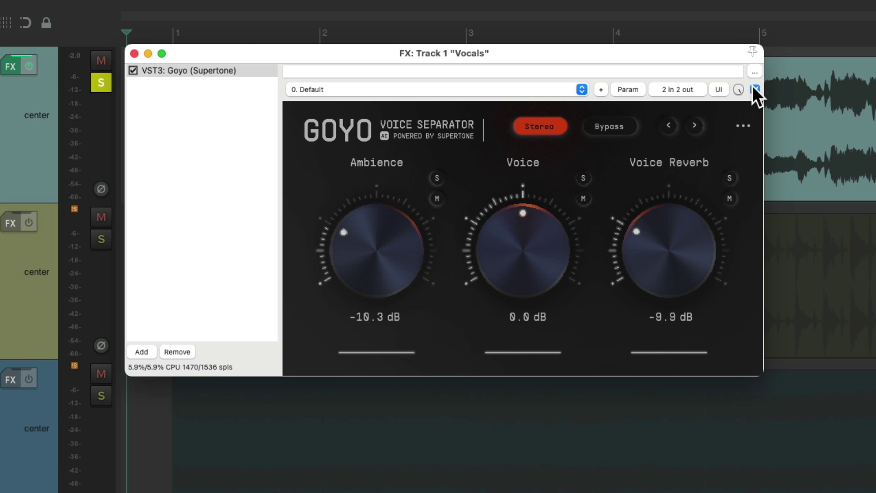
pyautogui.press('space')
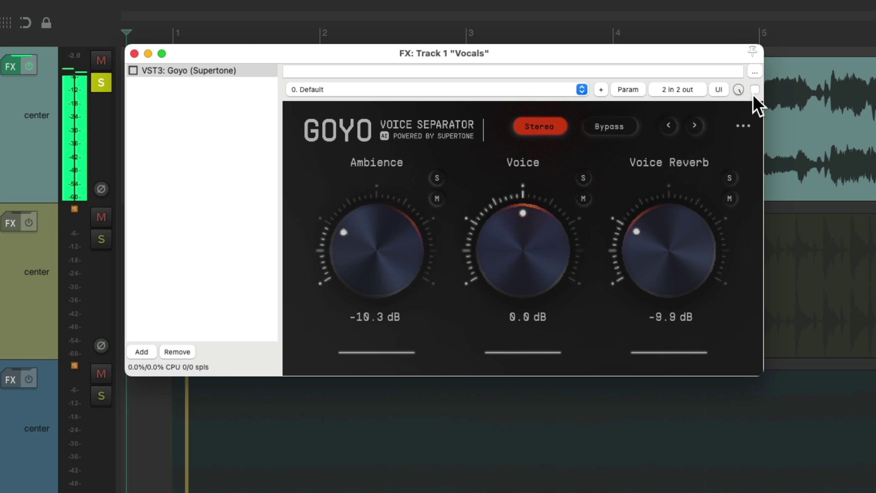
pyautogui.press('space')
# Enable the GOYO separator and lower Ambience and Voice Reverb slightly during playback.
pyautogui.click(754, 90)
pyautogui.press('space')
pyautogui.moveTo(374, 254); pyautogui.dragTo(374, 256)
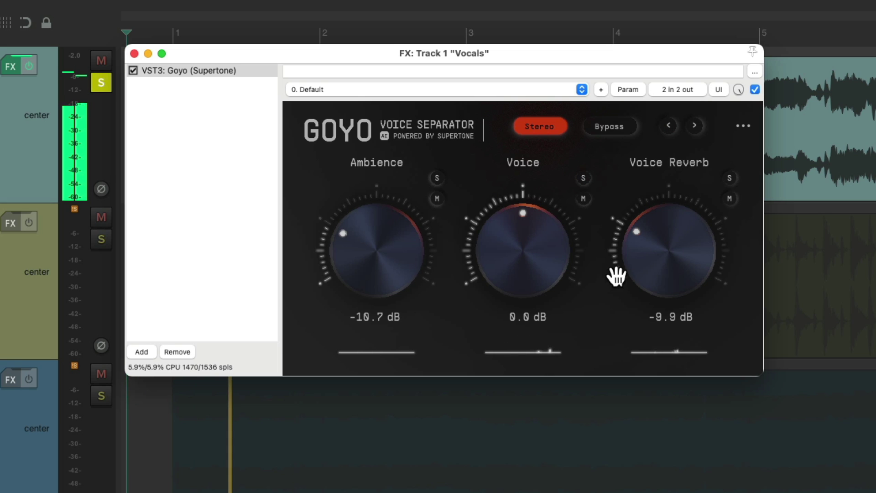
pyautogui.moveTo(653, 258); pyautogui.dragTo(653, 260)
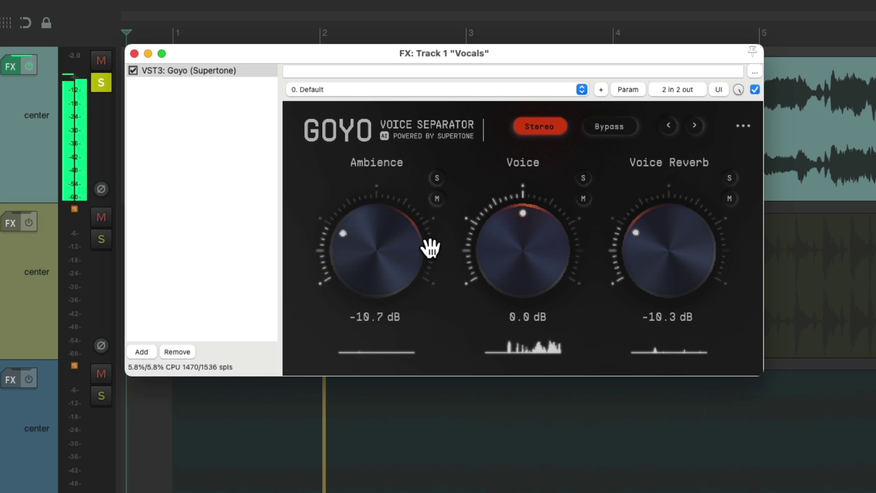
pyautogui.press('space')
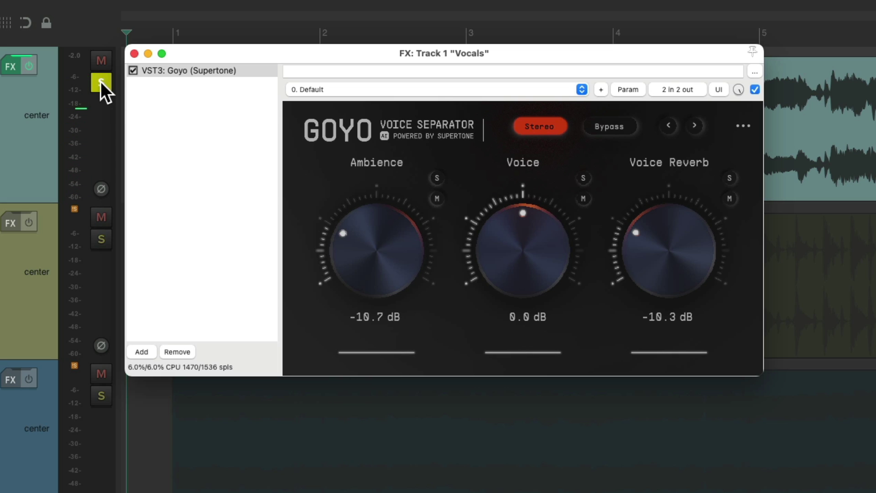
# Unsolo Vocals to hear the full mix, then turn Ambience down to -inf dB.
pyautogui.click(100, 82)
pyautogui.press('space')
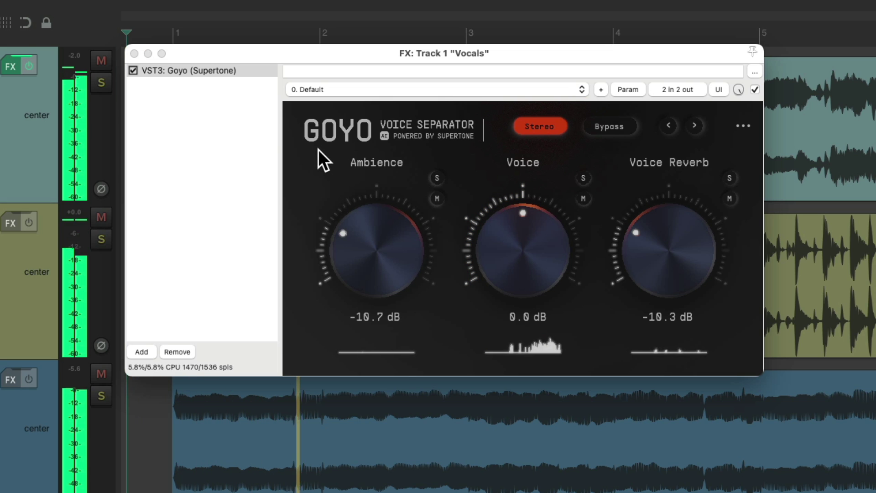
pyautogui.press('space')
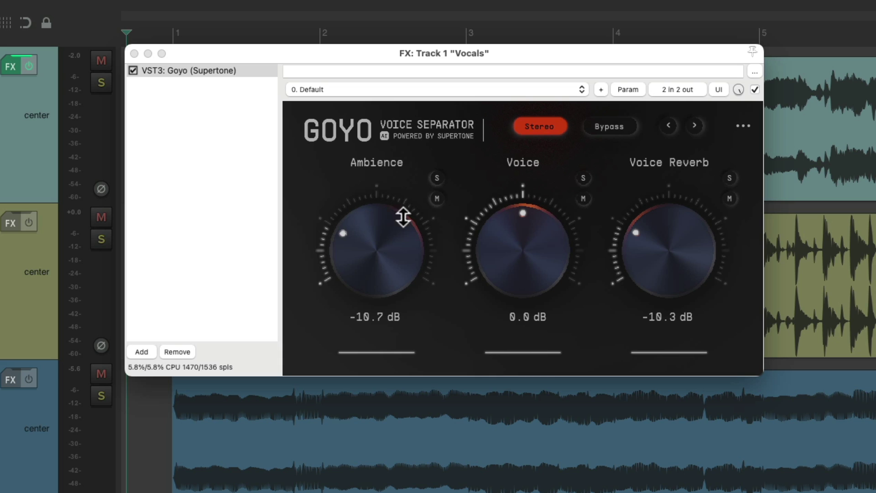
pyautogui.moveTo(364, 239); pyautogui.dragTo(366, 297)
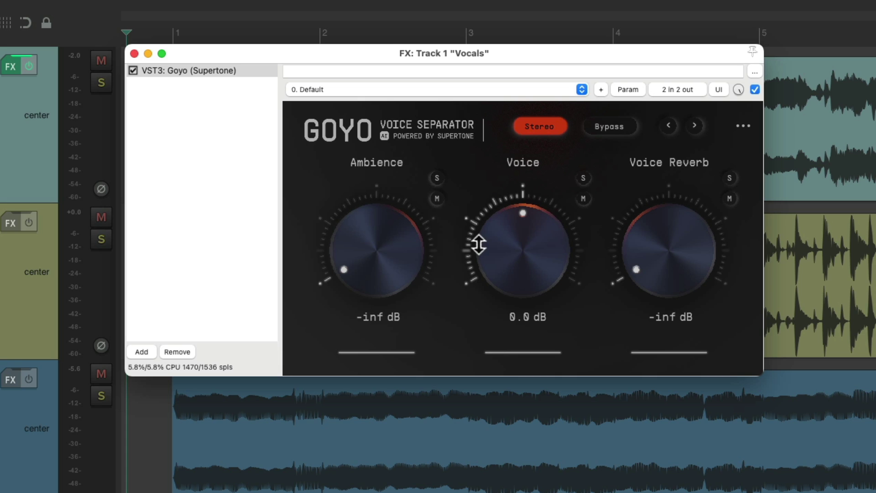
# Solo Vocals and add JS: Delay w/Tempo Ping-Pong after GOYO.
pyautogui.click(101, 82)
pyautogui.doubleClick(205, 110)
pyautogui.write('delay')
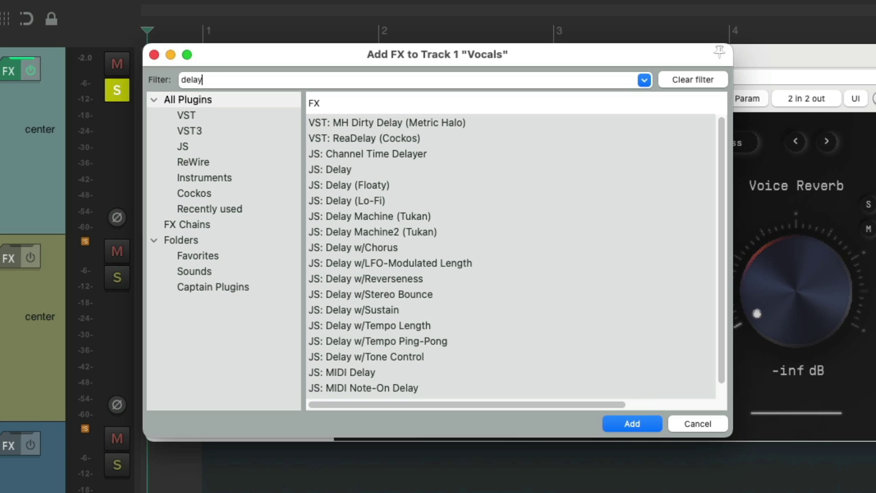
pyautogui.click(478, 342)
pyautogui.doubleClick(459, 342)
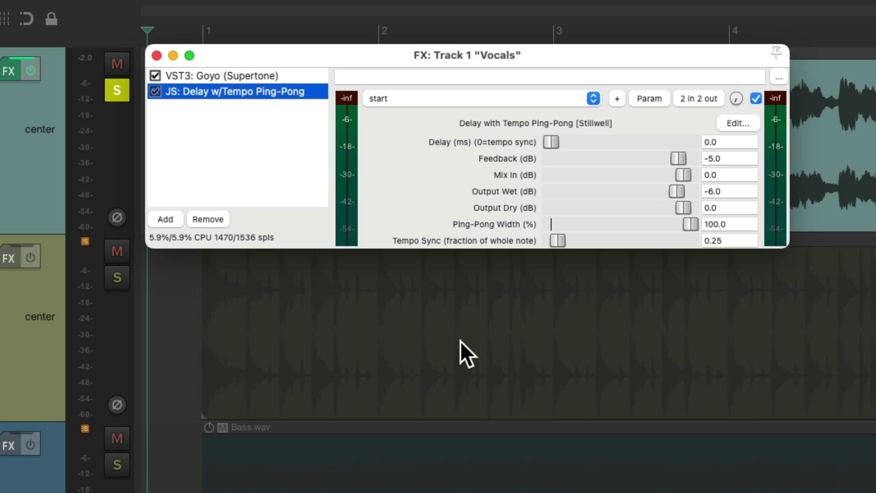
# Set the delay's tempo sync to 0.125 and wet output to -18 dB while playing.
pyautogui.moveTo(639, 202); pyautogui.dragTo(617, 200)
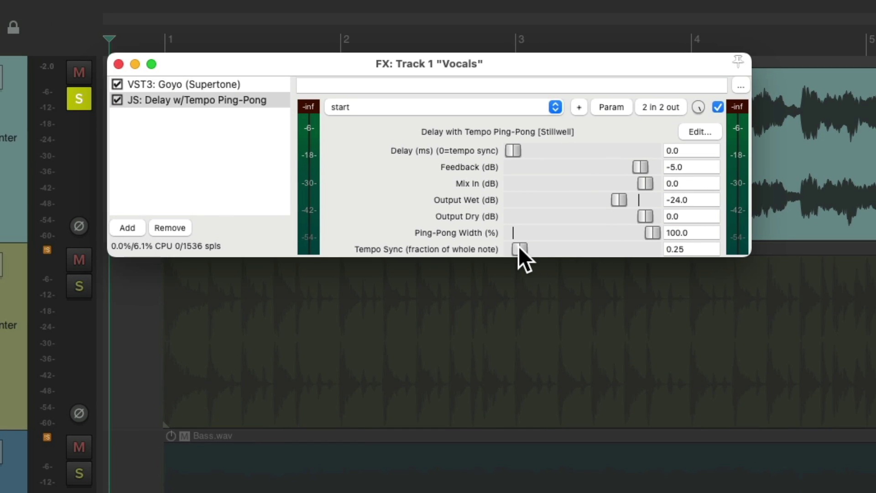
pyautogui.moveTo(518, 248); pyautogui.dragTo(517, 248)
pyautogui.press('space')
pyautogui.moveTo(619, 199); pyautogui.dragTo(627, 200)
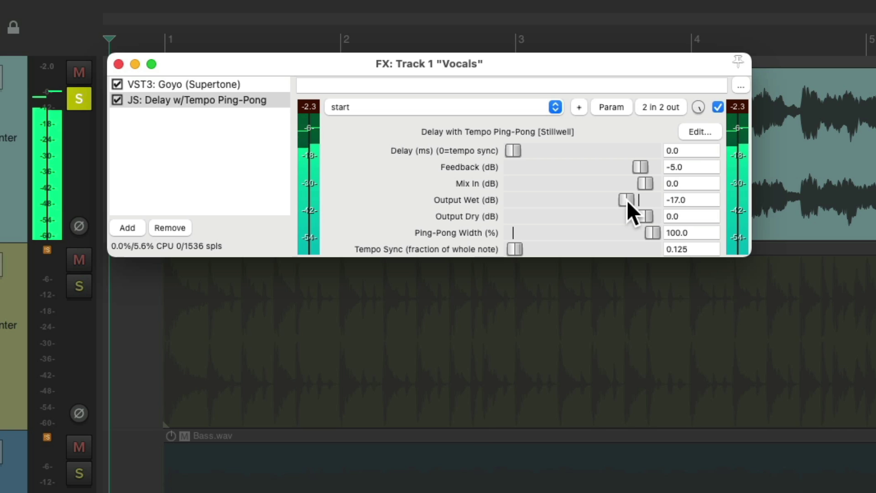
pyautogui.moveTo(626, 200); pyautogui.dragTo(625, 201)
# Add ReaVerbate to the Vocals chain after the delay.
pyautogui.click(226, 145)
pyautogui.doubleClick(226, 146)
pyautogui.write('verb')
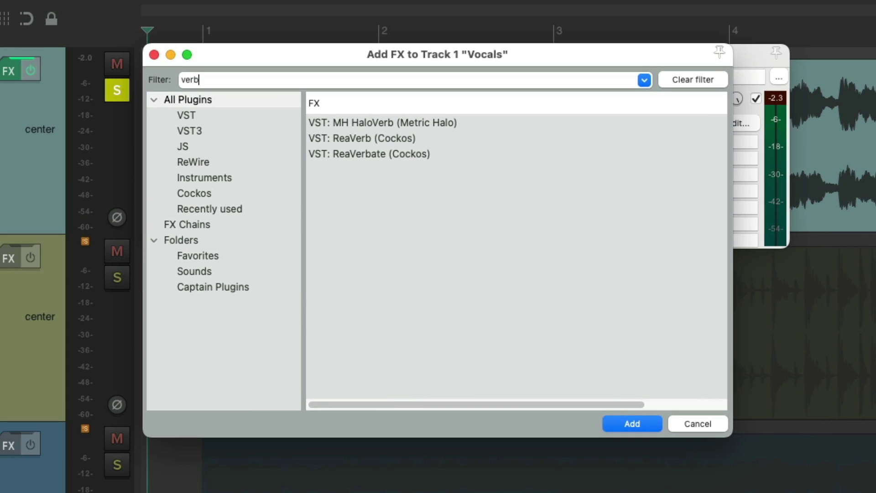
pyautogui.doubleClick(445, 154)
# Set ReaVerbate dry to 0 dB, room size 95 and wet about -22 dB, then play.
pyautogui.doubleClick(428, 200)
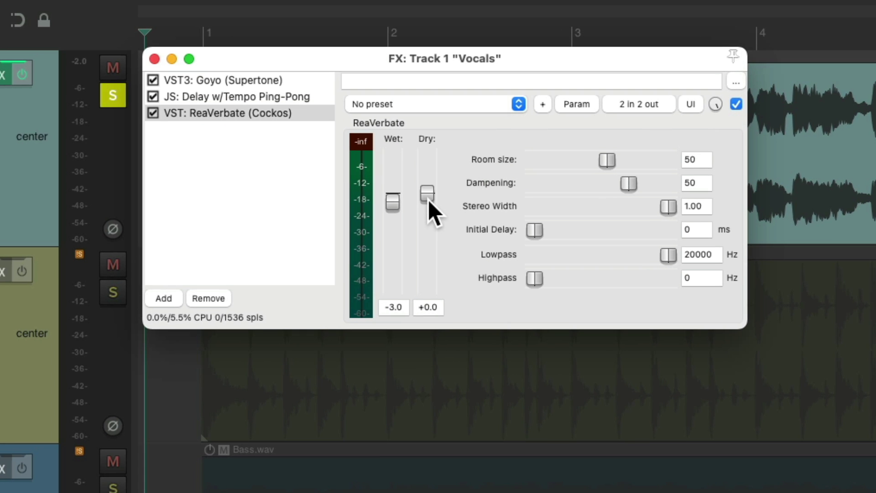
pyautogui.moveTo(605, 160)
pyautogui.mouseDown()
pyautogui.moveTo(661, 169)
pyautogui.moveTo(620, 195)
pyautogui.moveTo(567, 190)
pyautogui.mouseUp()
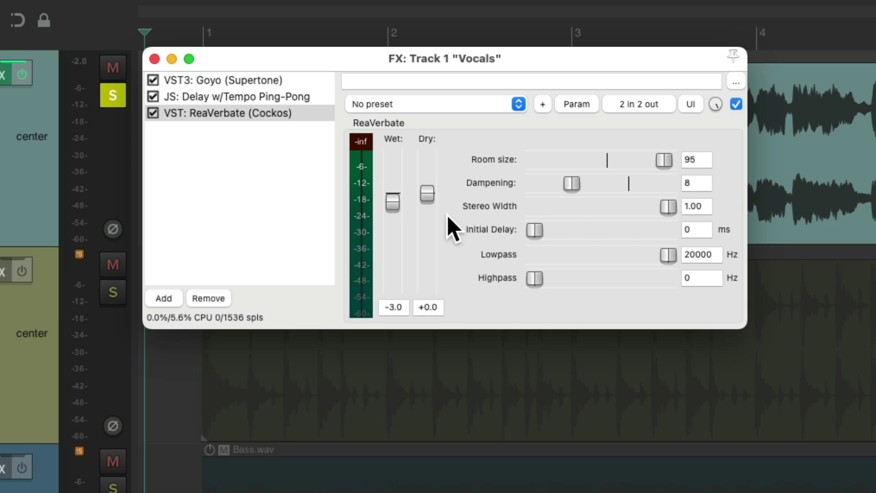
pyautogui.moveTo(394, 204)
pyautogui.mouseDown()
pyautogui.moveTo(394, 271)
pyautogui.moveTo(396, 245)
pyautogui.mouseUp()
pyautogui.press('space')
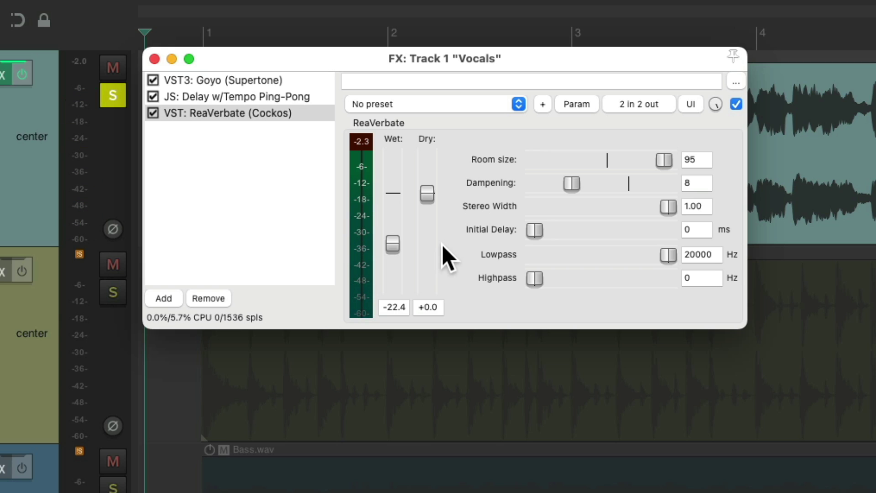
# Play the vocals and toggle the delay and reverb off and back on to compare.
pyautogui.click(305, 82)
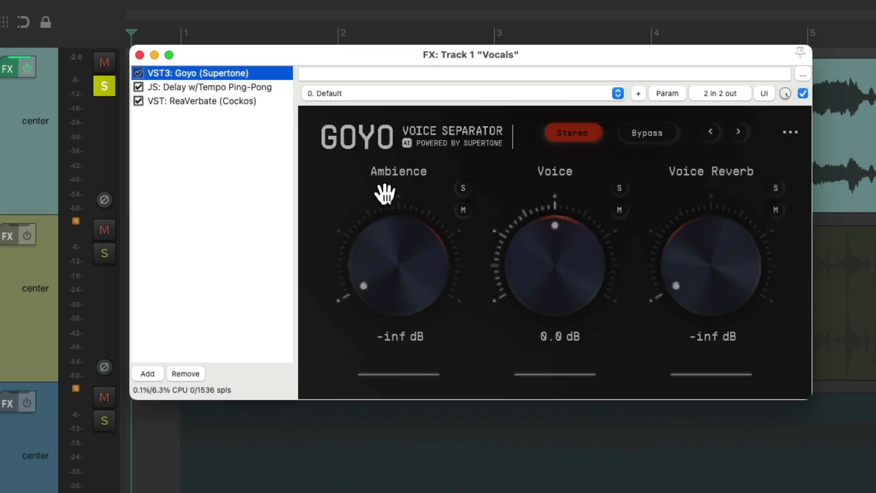
pyautogui.press('space')
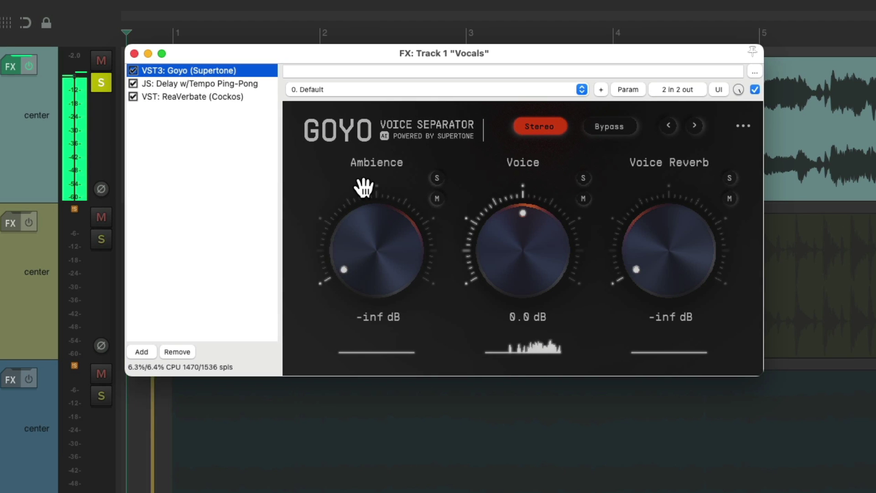
pyautogui.click(133, 84)
pyautogui.click(133, 96)
pyautogui.click(133, 96)
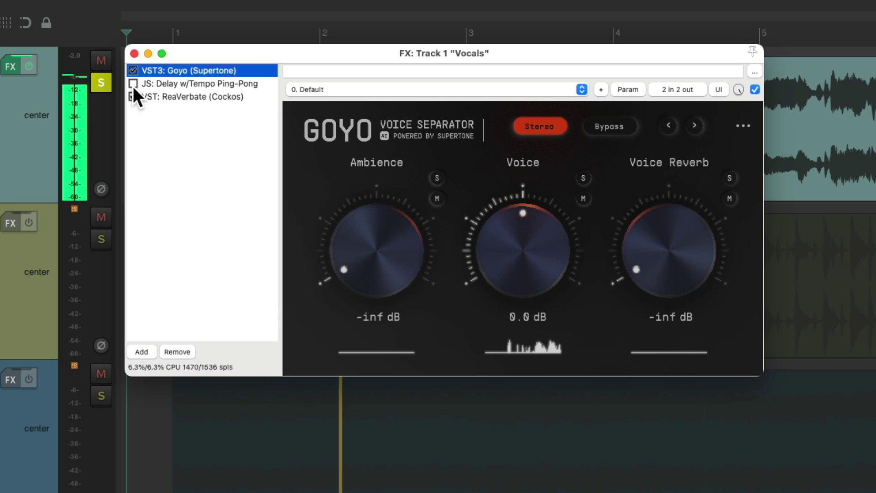
pyautogui.click(133, 83)
# Set ReaVerbate's wet level to -22.5 dB.
pyautogui.click(186, 96)
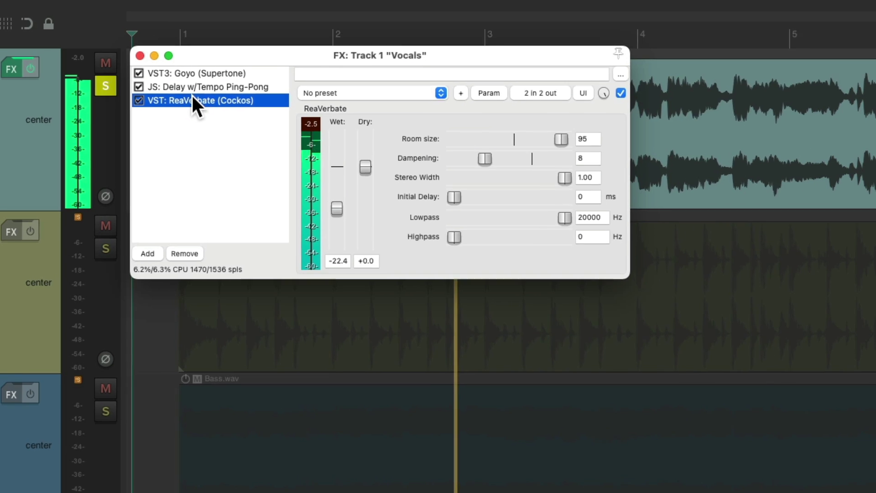
pyautogui.click(387, 236)
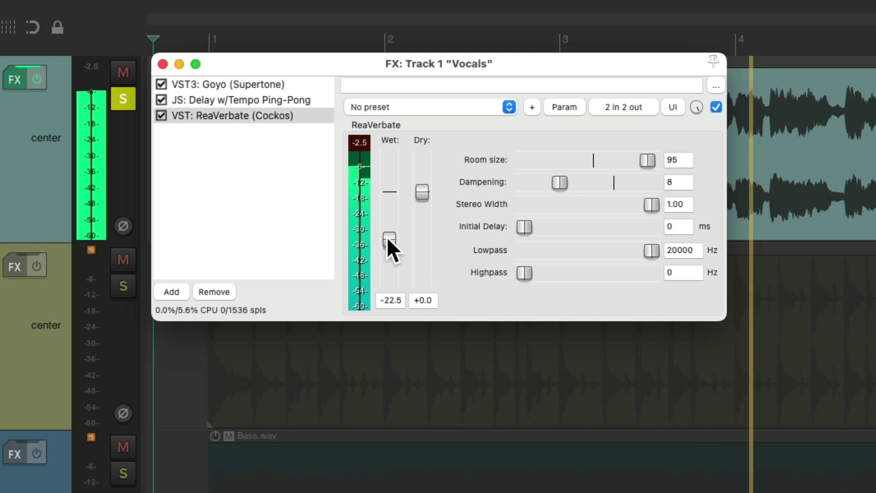
pyautogui.moveTo(387, 237); pyautogui.dragTo(436, 248)
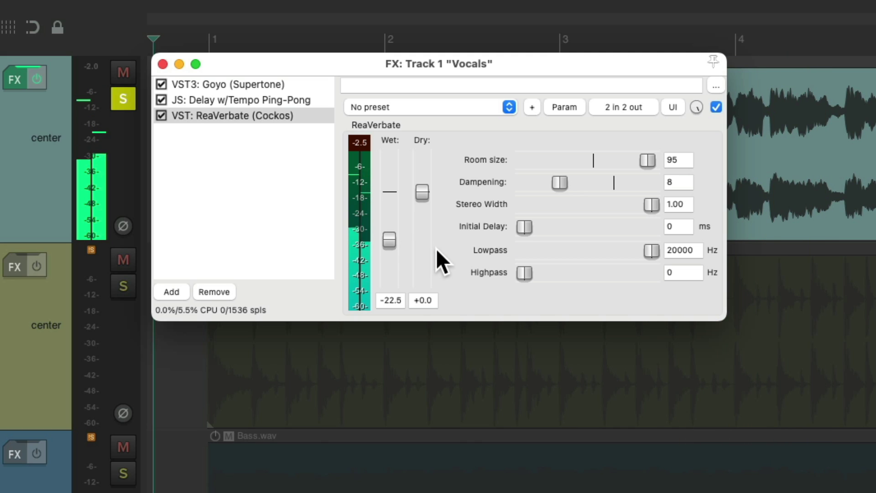
# Unsolo Vocals and compare the full mix with the Vocals effects bypassed and restored.
pyautogui.click(123, 98)
pyautogui.press('space')
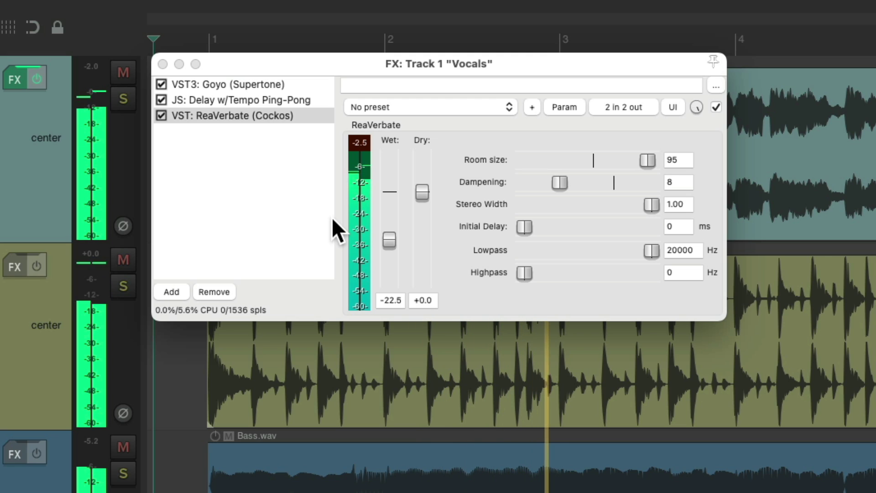
pyautogui.press('space')
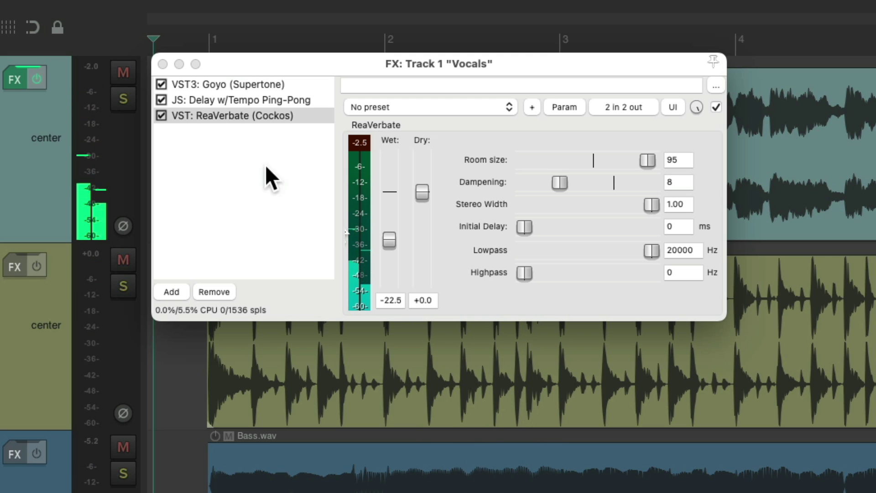
pyautogui.click(36, 79)
pyautogui.press('space')
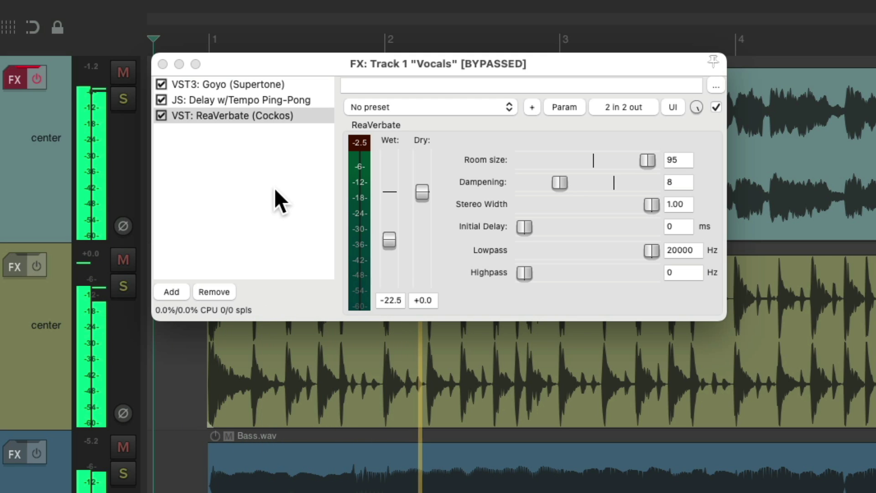
pyautogui.press('space')
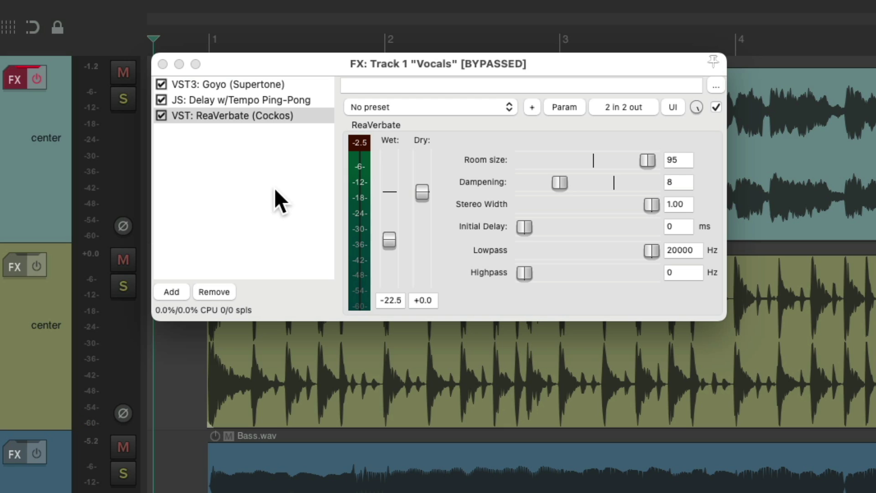
pyautogui.click(36, 80)
pyautogui.press('space')
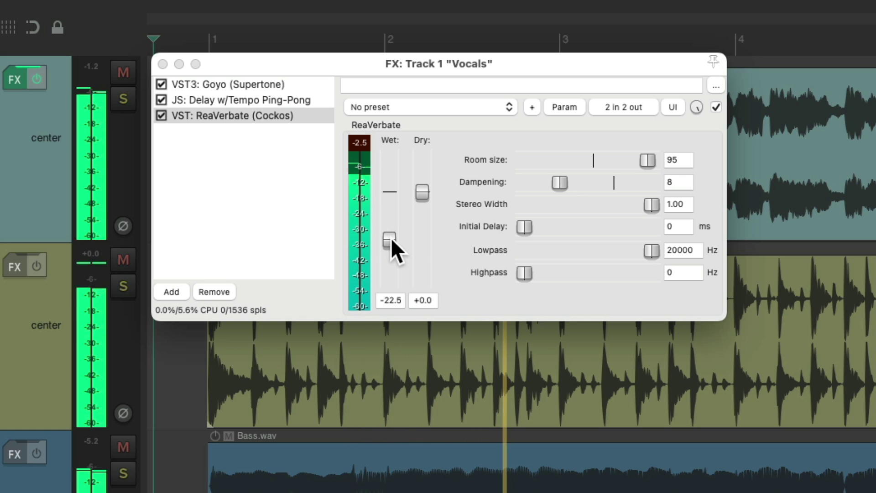
# Raise ReaVerbate wet to -19.9 dB and the ping-pong delay's wet output to -17 dB.
pyautogui.moveTo(390, 237); pyautogui.dragTo(391, 234)
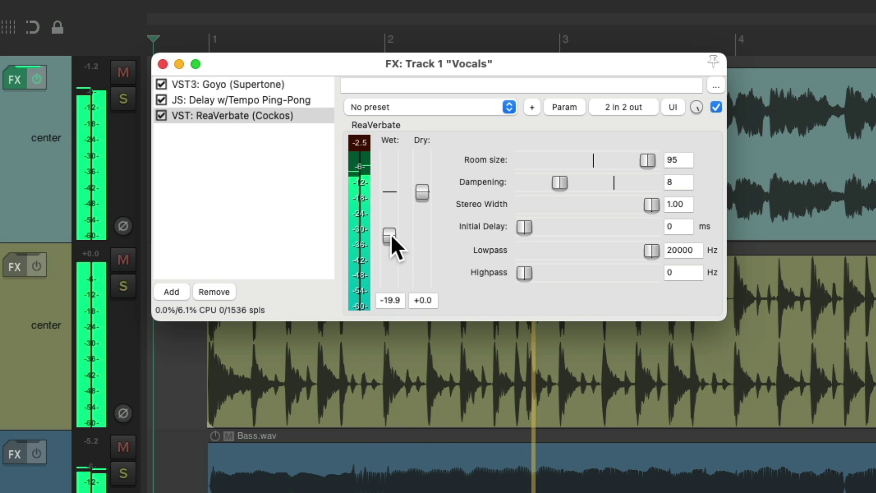
pyautogui.click(313, 100)
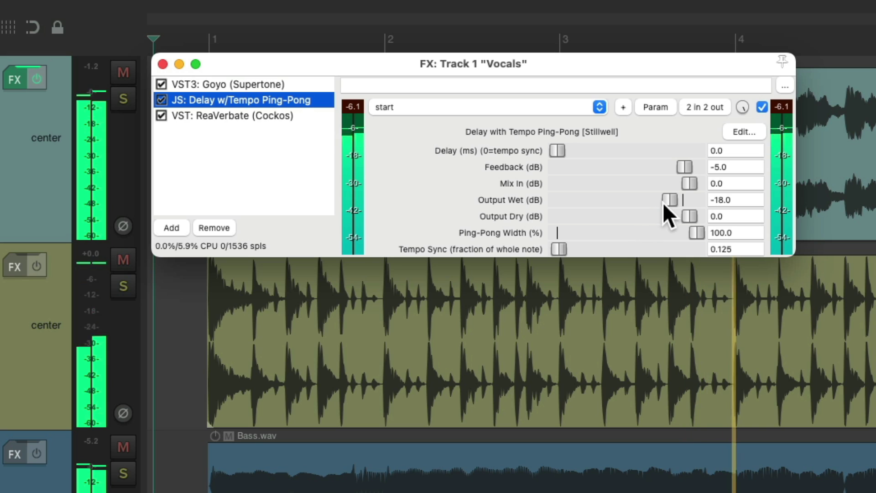
pyautogui.moveTo(669, 201); pyautogui.dragTo(671, 201)
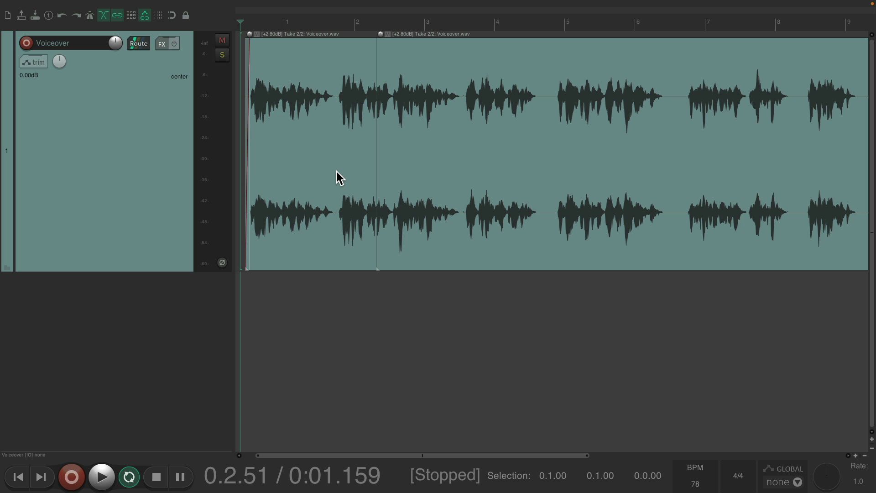
# Play part of the Voiceover take, then stop playback.
pyautogui.press('space')
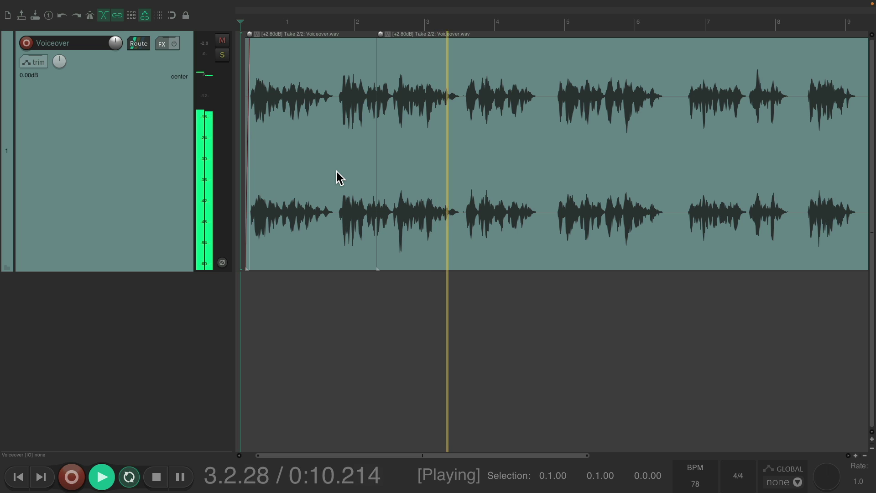
pyautogui.press('space')
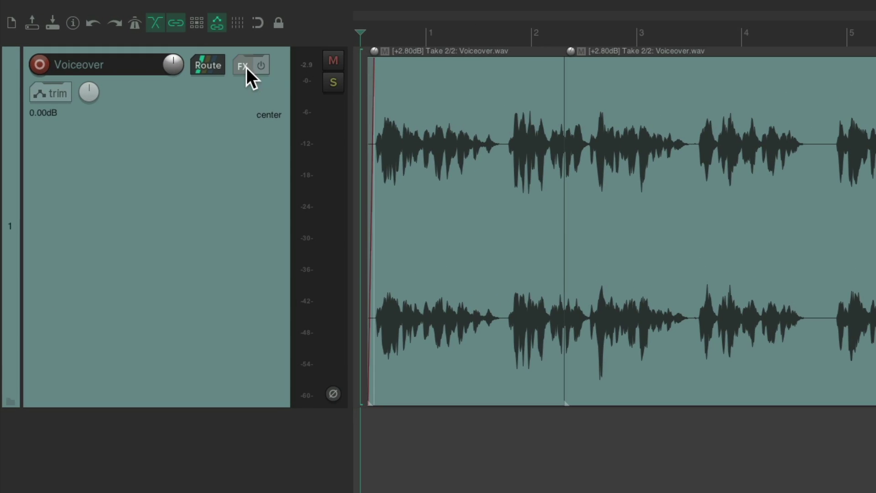
# Add the VST3 Goyo Voice Separator to the Voiceover track.
pyautogui.click(161, 43)
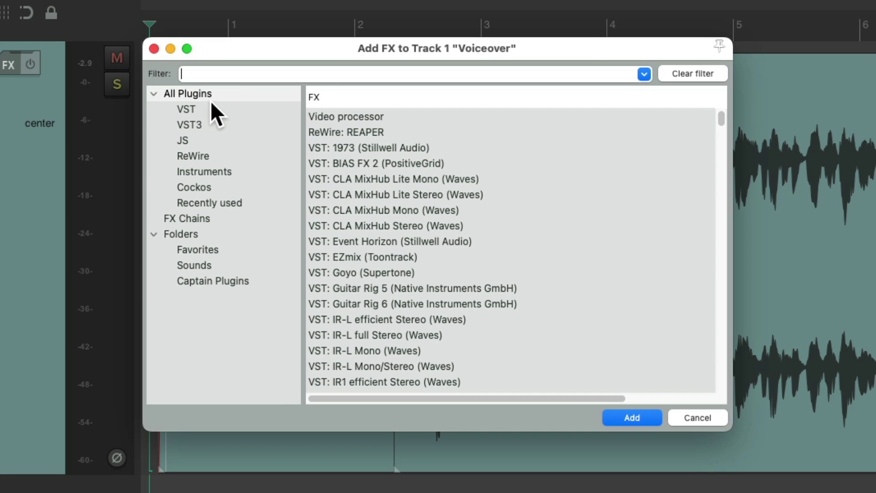
pyautogui.write('goyo')
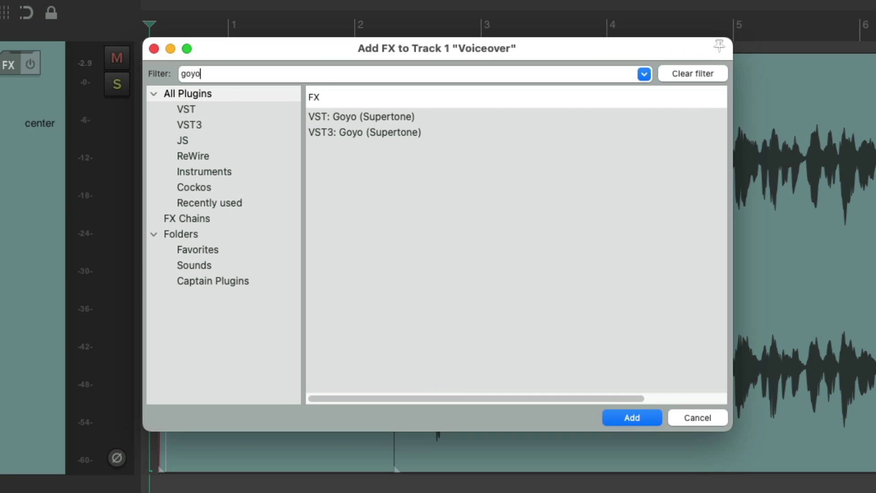
pyautogui.click(418, 132)
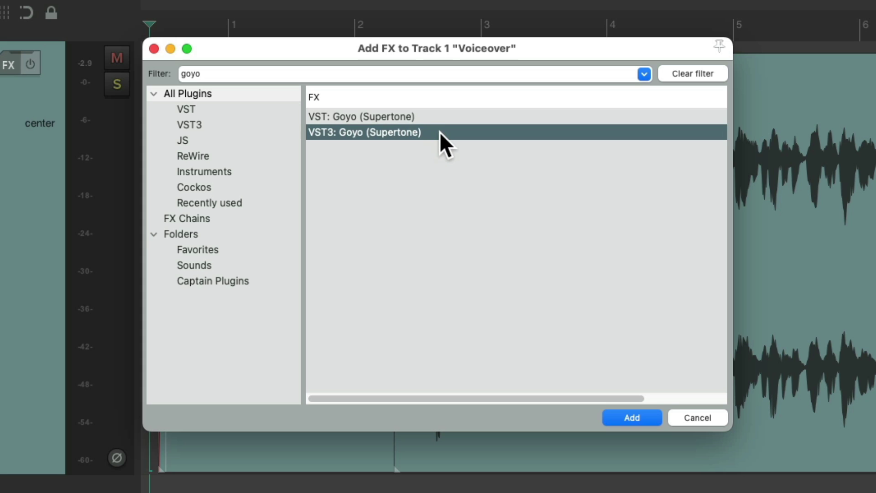
pyautogui.doubleClick(425, 132)
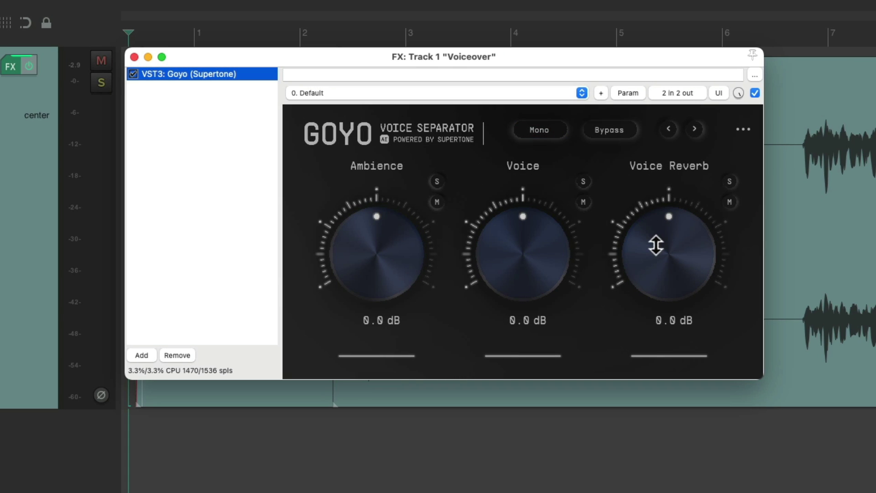
# During playback, set Ambience and Voice Reverb to -inf and raise Voice to 4.8 dB.
pyautogui.moveTo(682, 242); pyautogui.dragTo(605, 371)
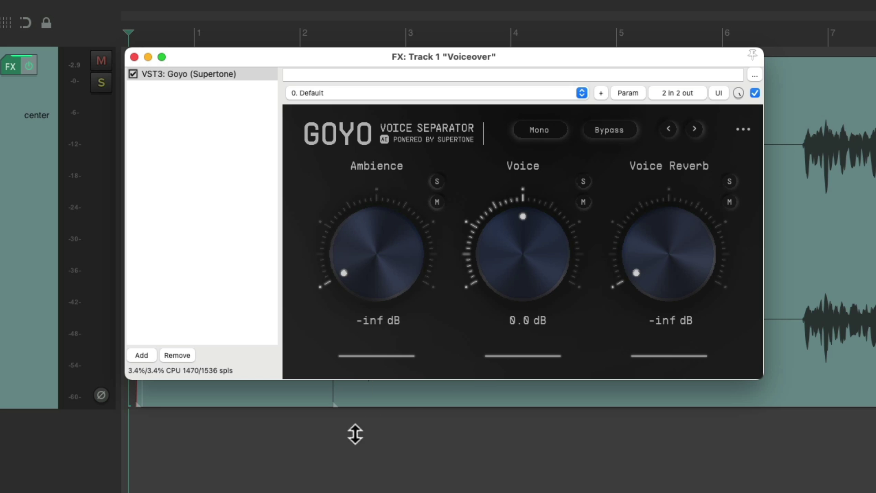
pyautogui.press('space')
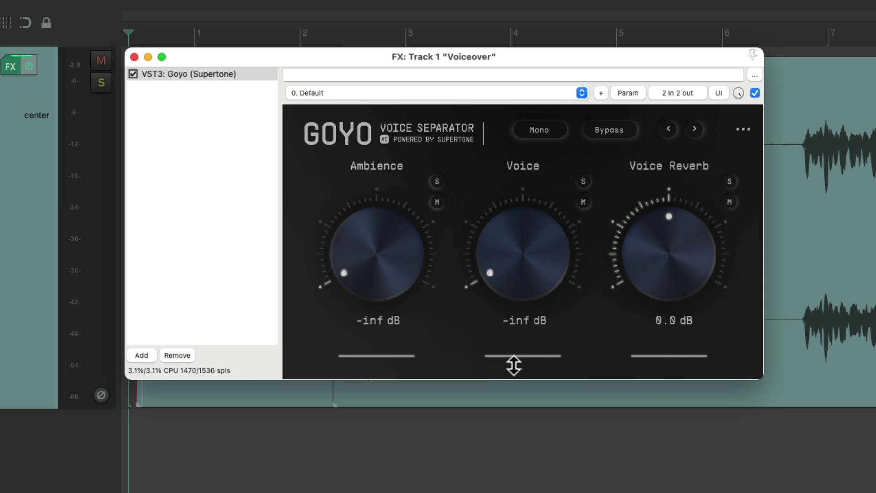
pyautogui.moveTo(659, 262); pyautogui.dragTo(659, 240)
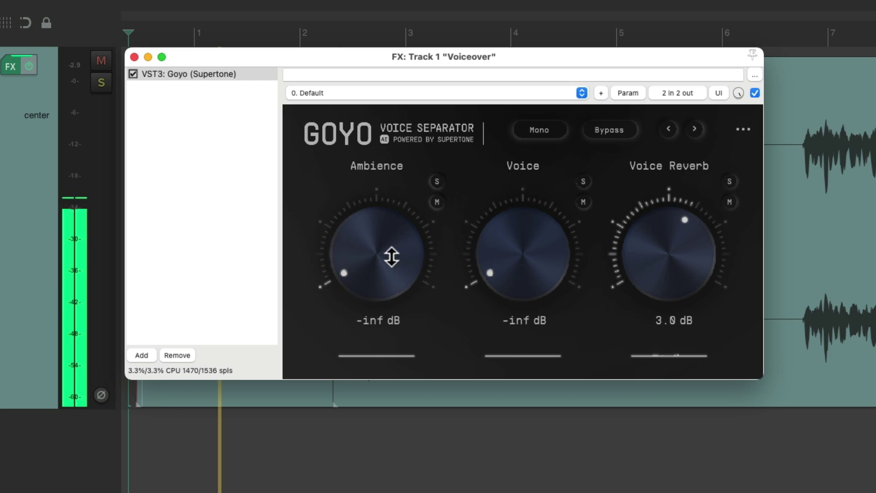
pyautogui.moveTo(391, 254); pyautogui.dragTo(393, 196)
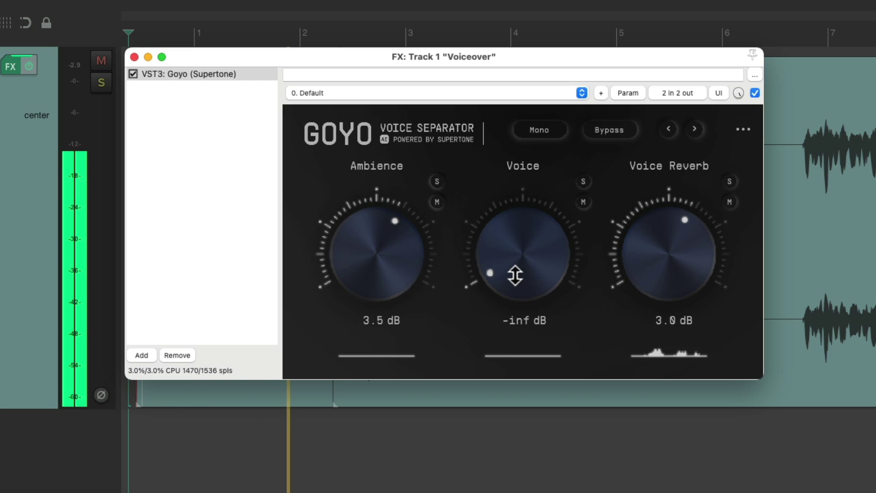
pyautogui.moveTo(646, 250); pyautogui.dragTo(604, 344)
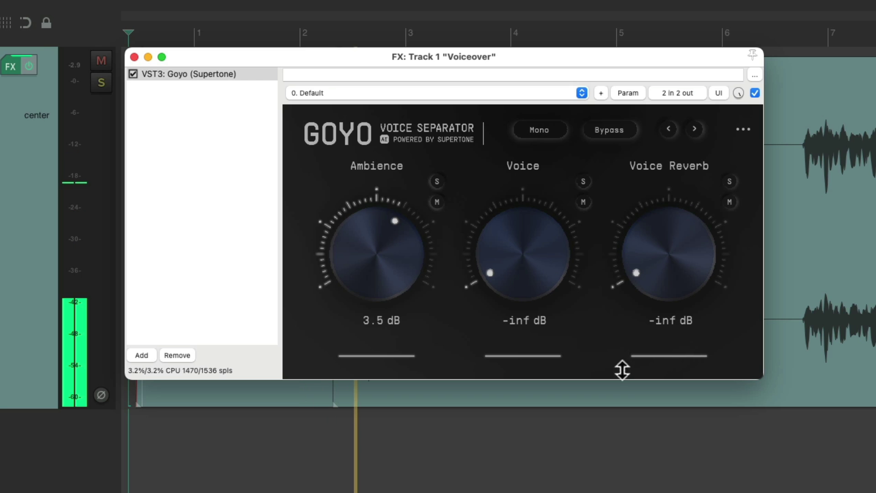
pyautogui.moveTo(390, 221); pyautogui.dragTo(454, 323)
pyautogui.moveTo(515, 275)
pyautogui.mouseDown()
pyautogui.moveTo(514, 212)
pyautogui.moveTo(524, 253)
pyautogui.mouseUp()
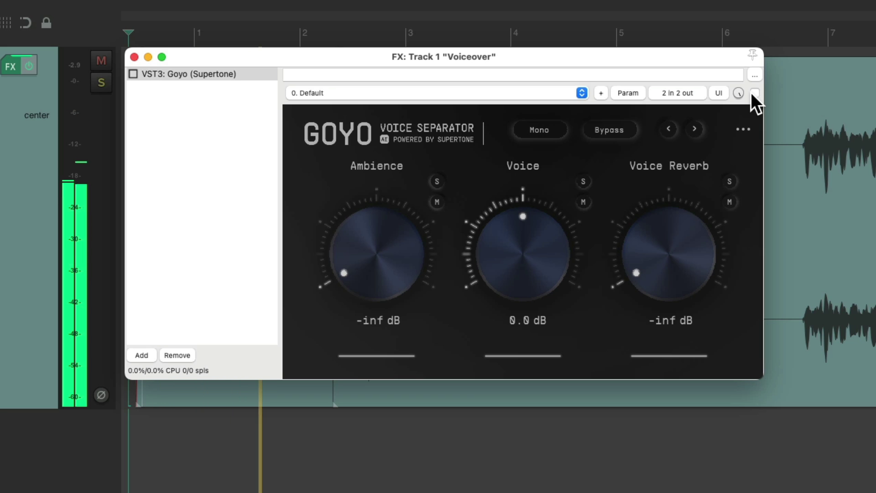
# Stop and replay the voiceover to compare it with the separator off and on.
pyautogui.press('space')
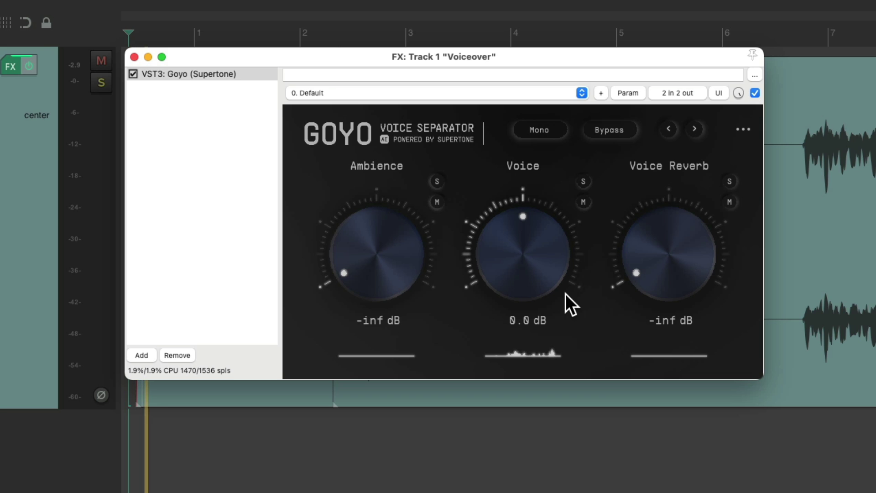
pyautogui.press('space')
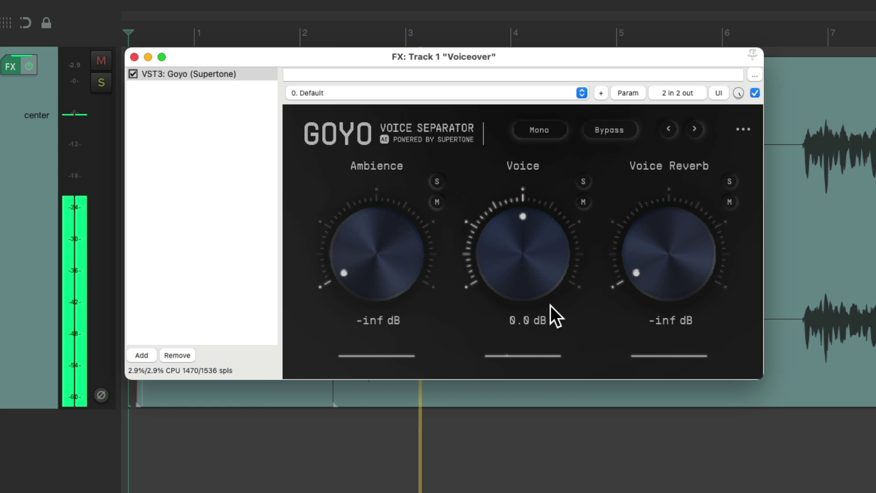
pyautogui.press('space')
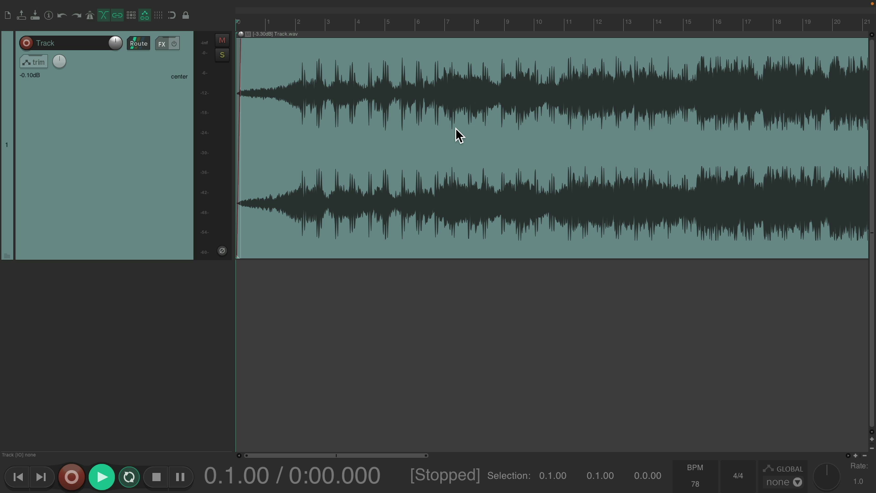
# Play the full-mix track through, then add VST3 Goyo (Supertone) to it.
pyautogui.press('space')
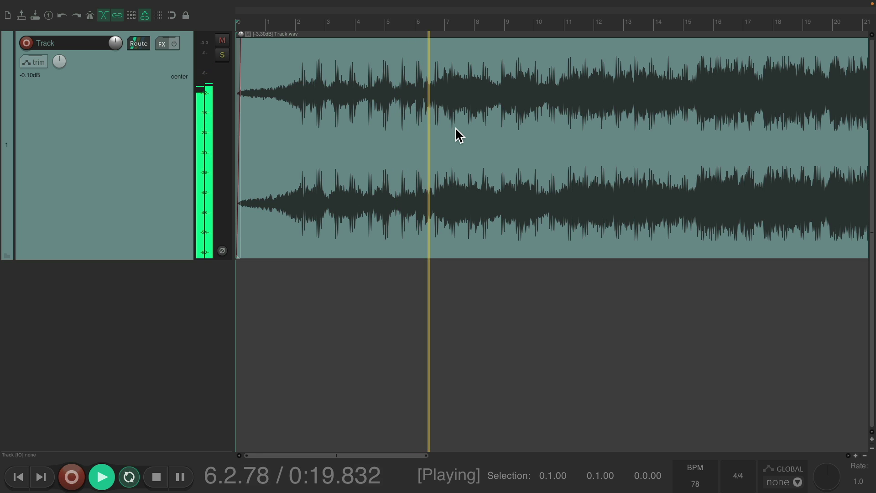
pyautogui.press('space')
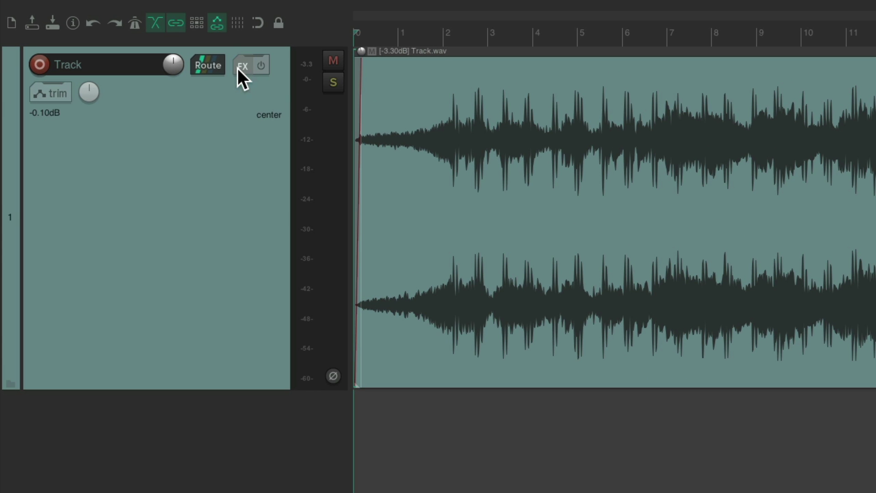
pyautogui.click(241, 66)
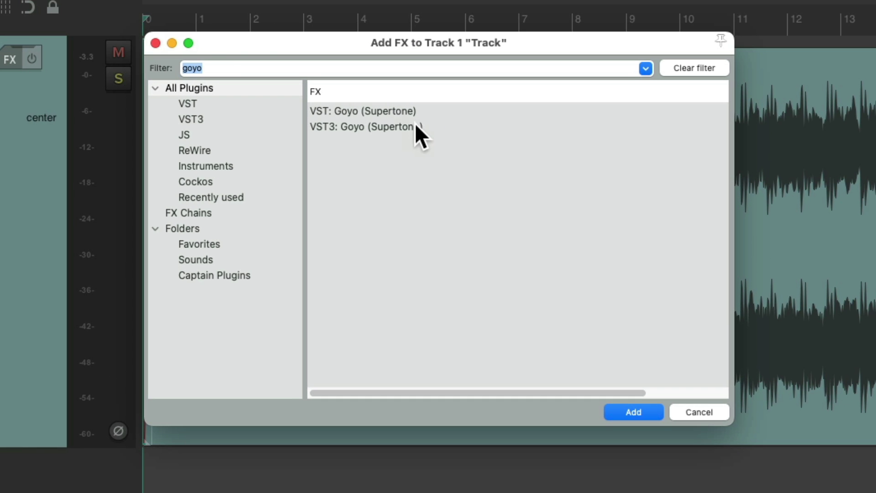
pyautogui.doubleClick(416, 126)
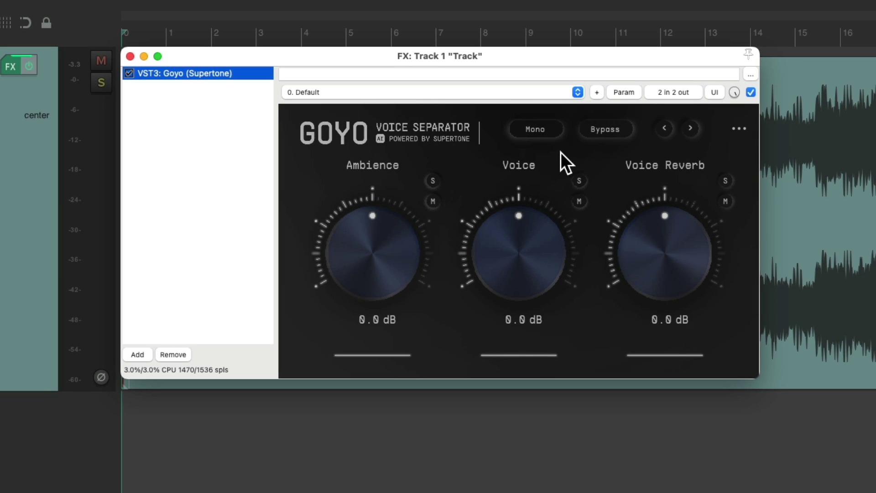
# Switch Goyo to Stereo, audition the Ambience, and reset Voice and Voice Reverb to 0 dB.
pyautogui.click(548, 131)
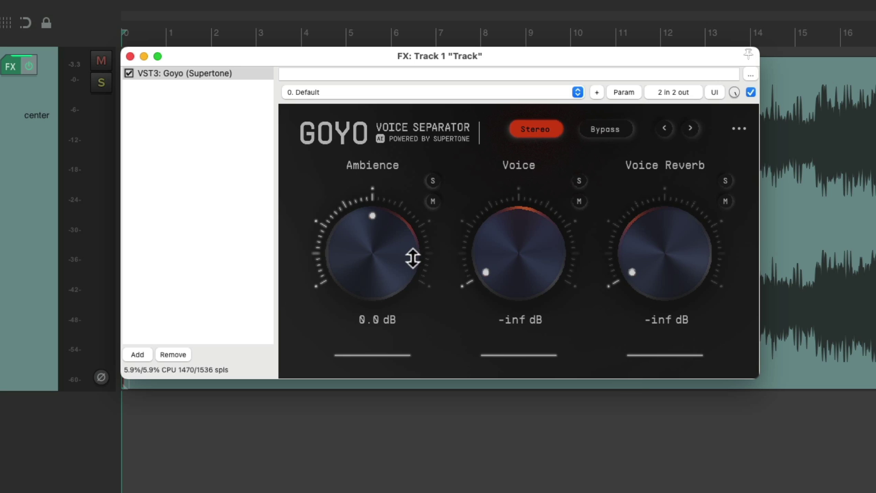
pyautogui.press('space')
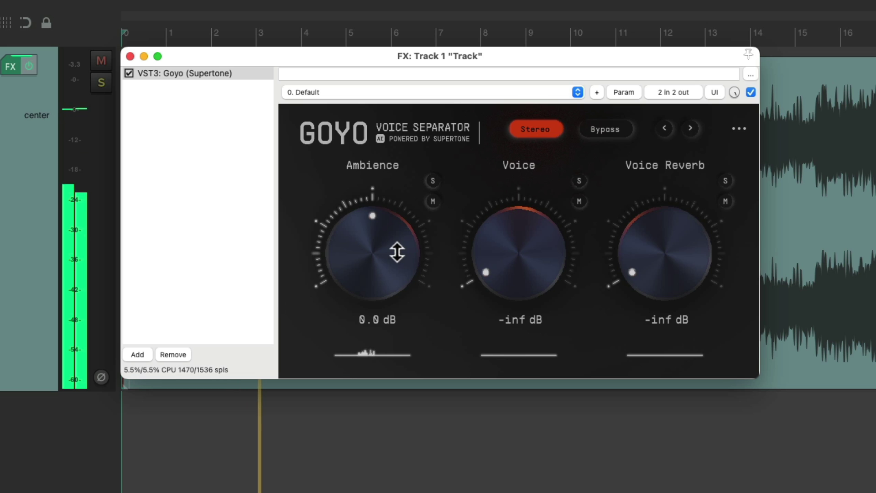
pyautogui.doubleClick(524, 254)
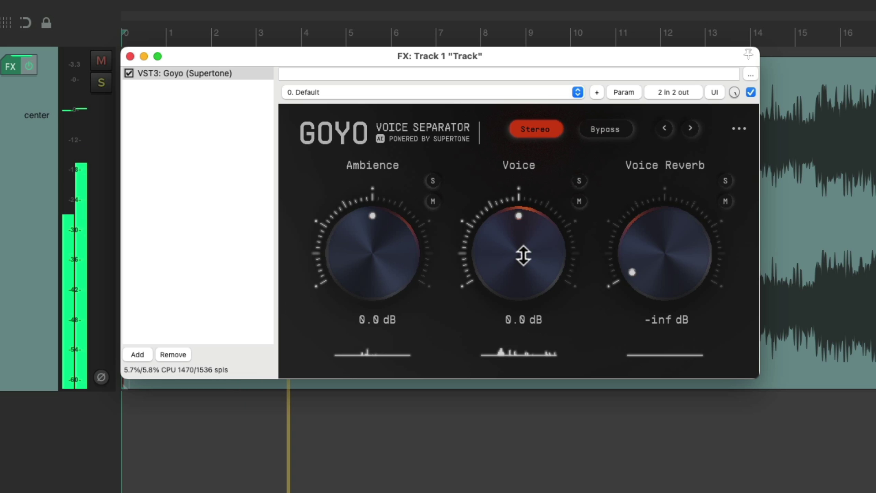
pyautogui.doubleClick(646, 260)
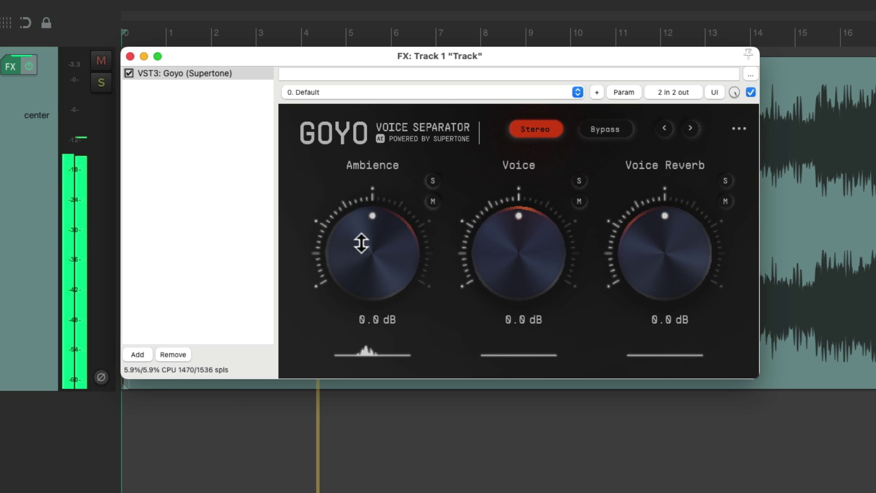
# Try out Ambience, Voice and Voice Reverb levels, ending with only the vocals audible.
pyautogui.moveTo(362, 244); pyautogui.dragTo(357, 365)
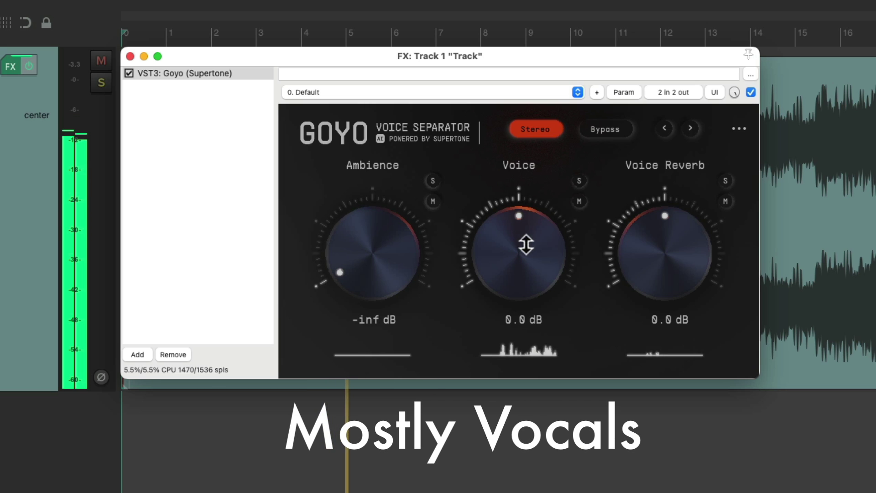
pyautogui.moveTo(644, 250); pyautogui.dragTo(644, 266)
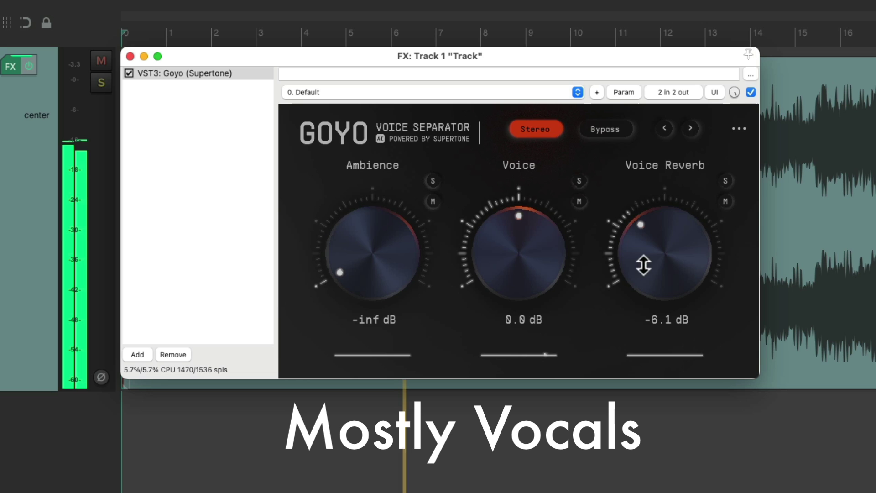
pyautogui.moveTo(377, 253); pyautogui.dragTo(382, 223)
pyautogui.moveTo(510, 235); pyautogui.dragTo(509, 263)
pyautogui.moveTo(379, 251); pyautogui.dragTo(379, 238)
pyautogui.moveTo(511, 240); pyautogui.dragTo(512, 250)
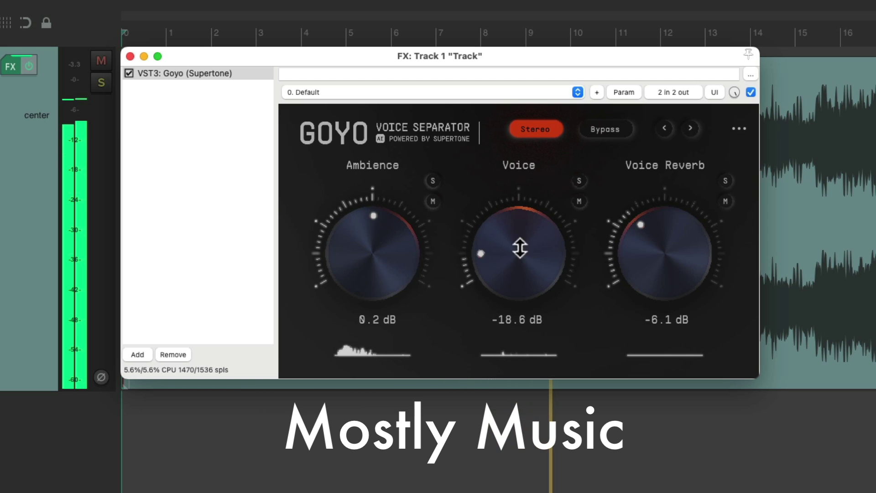
pyautogui.moveTo(641, 264); pyautogui.dragTo(641, 267)
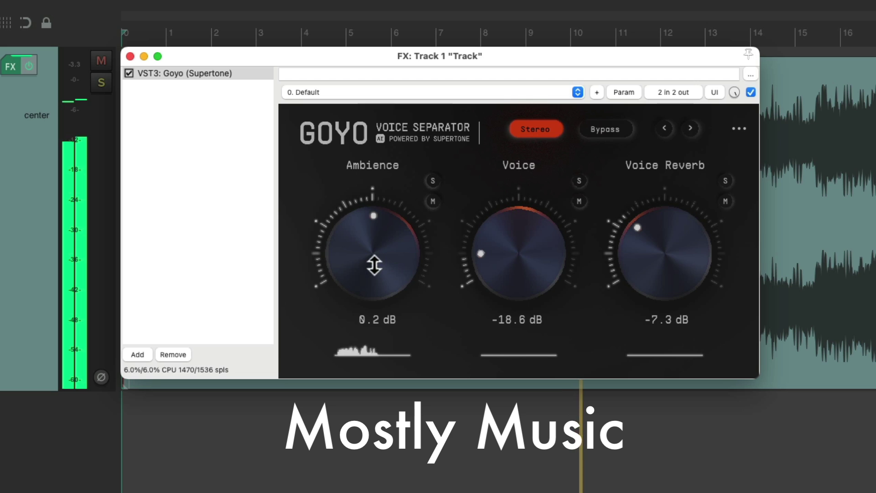
pyautogui.moveTo(512, 260); pyautogui.dragTo(519, 218)
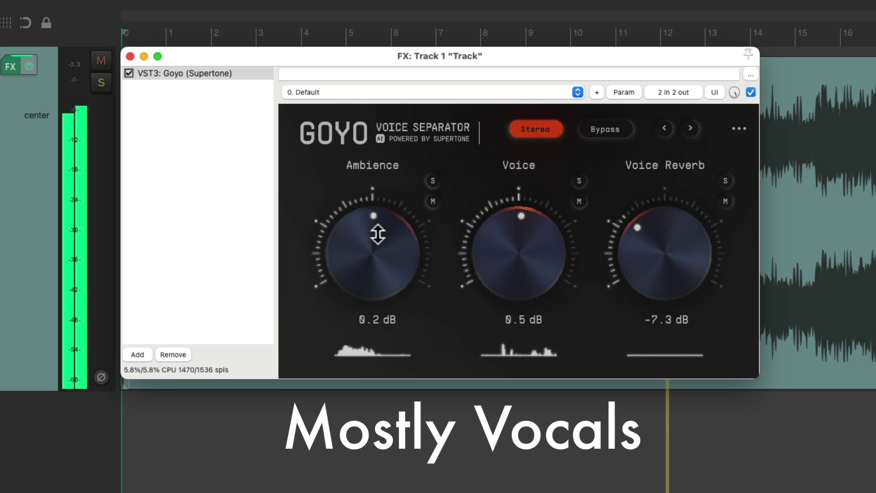
pyautogui.moveTo(378, 235); pyautogui.dragTo(368, 265)
pyautogui.moveTo(626, 262)
pyautogui.mouseDown()
pyautogui.moveTo(646, 254)
pyautogui.moveTo(646, 263)
pyautogui.mouseUp()
pyautogui.moveTo(403, 270)
pyautogui.mouseDown()
pyautogui.moveTo(378, 265)
pyautogui.moveTo(384, 298)
pyautogui.mouseUp()
pyautogui.moveTo(652, 251)
pyautogui.mouseDown()
pyautogui.moveTo(647, 280)
pyautogui.moveTo(646, 256)
pyautogui.moveTo(646, 269)
pyautogui.mouseUp()
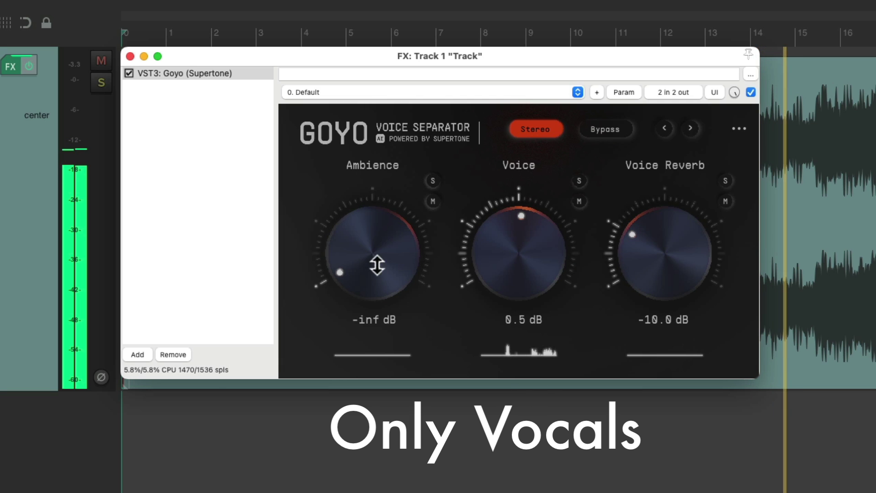
# Settle on Ambience about -10 dB, Voice Reverb -3.8 dB and Voice 0.1 dB.
pyautogui.moveTo(378, 268); pyautogui.dragTo(378, 243)
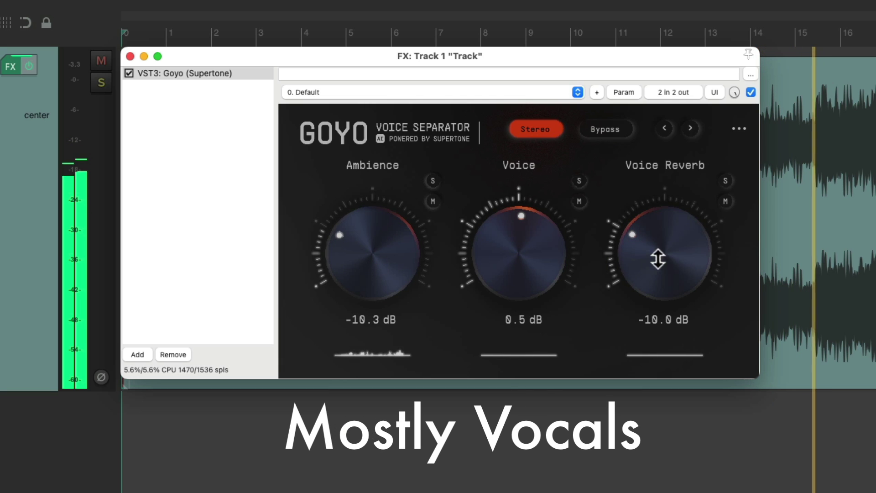
pyautogui.moveTo(659, 254); pyautogui.dragTo(659, 261)
pyautogui.moveTo(384, 251); pyautogui.dragTo(368, 255)
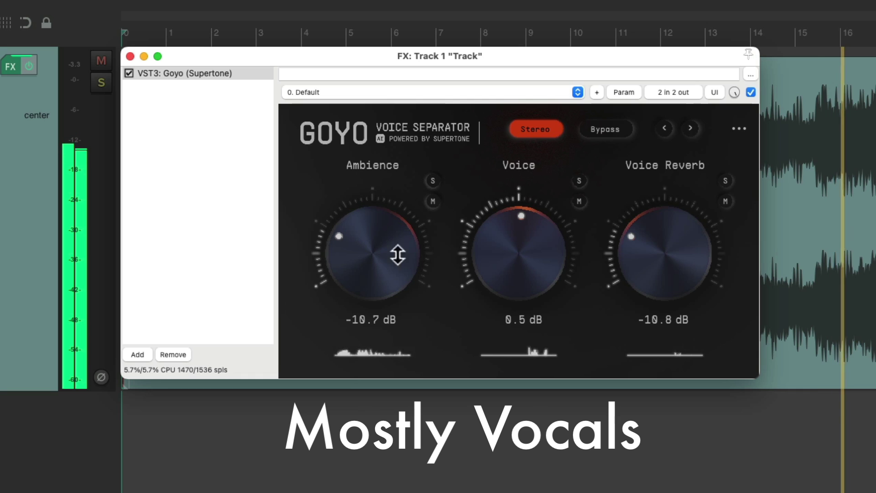
pyautogui.moveTo(646, 255); pyautogui.dragTo(649, 232)
pyautogui.moveTo(383, 246)
pyautogui.mouseDown()
pyautogui.moveTo(371, 269)
pyautogui.moveTo(371, 244)
pyautogui.mouseUp()
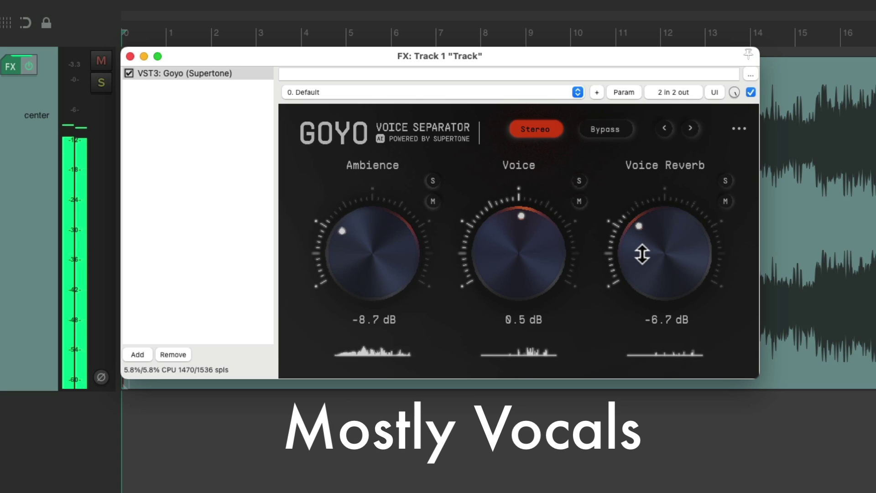
pyautogui.moveTo(507, 250); pyautogui.dragTo(504, 283)
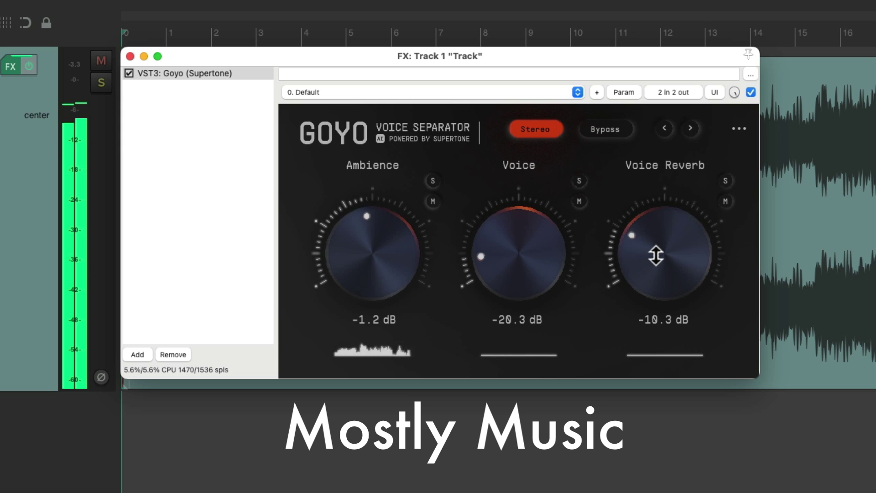
pyautogui.moveTo(379, 255); pyautogui.dragTo(379, 267)
pyautogui.moveTo(529, 262)
pyautogui.mouseDown()
pyautogui.moveTo(530, 227)
pyautogui.moveTo(546, 227)
pyautogui.mouseUp()
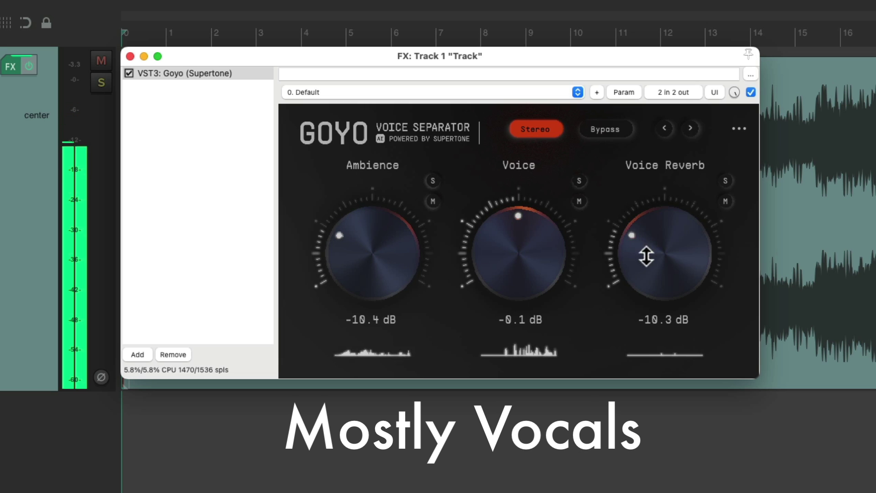
pyautogui.scroll(1, 649, 242)
pyautogui.scroll(1, 513, 244)
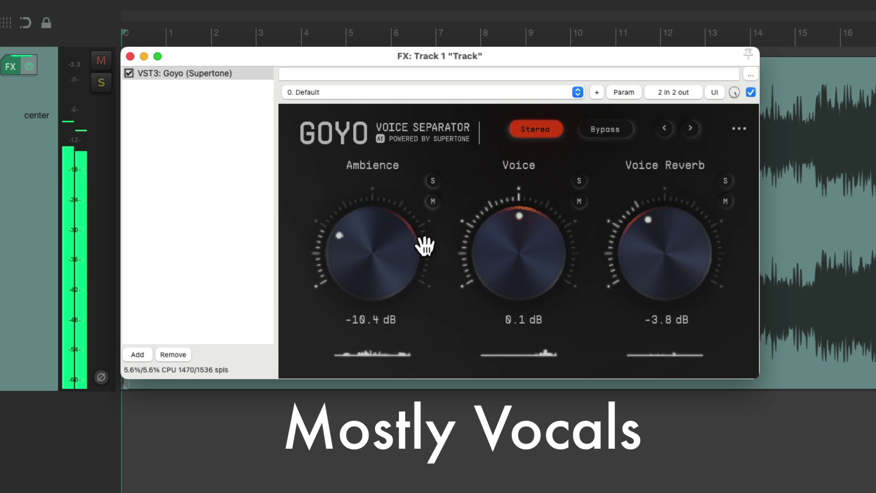
pyautogui.scroll(-2, 383, 250)
pyautogui.moveTo(382, 250)
pyautogui.mouseDown()
pyautogui.moveTo(383, 258)
pyautogui.moveTo(382, 250)
pyautogui.mouseUp()
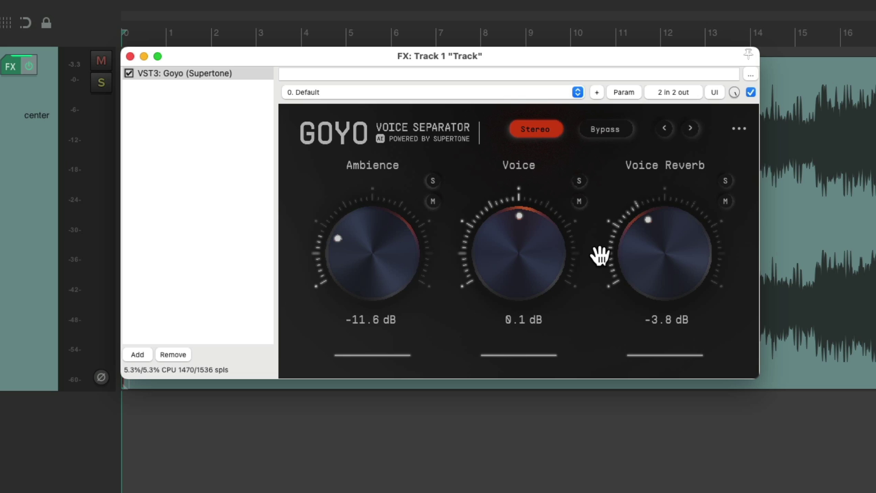
# Start playback of the music track.
pyautogui.press('space')
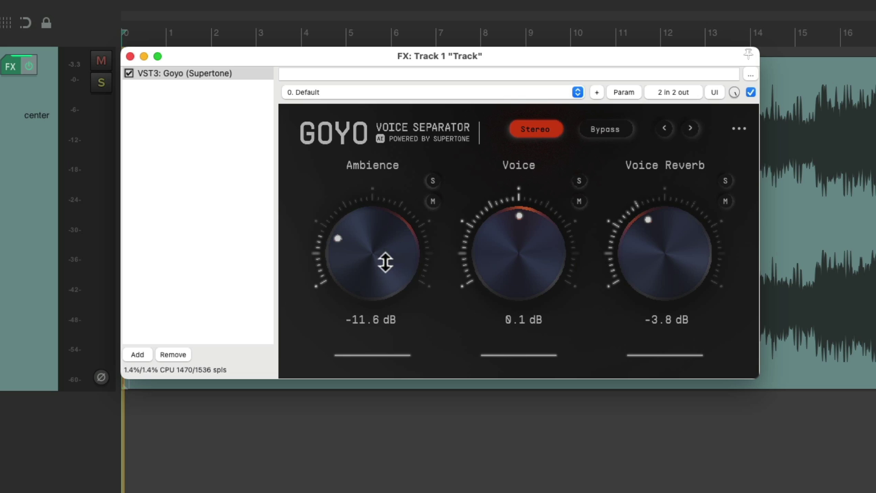
# Reset Ambience and Voice Reverb to 0 dB, then try lower Voice levels.
pyautogui.doubleClick(384, 260)
pyautogui.doubleClick(656, 267)
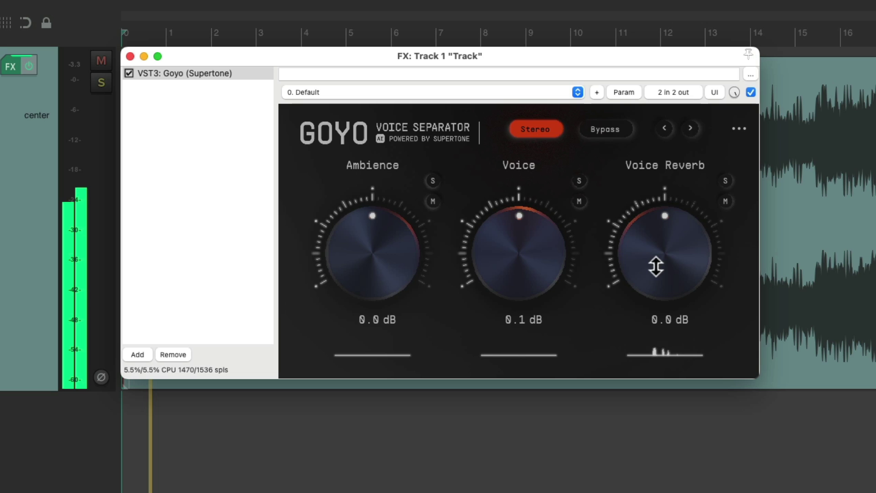
pyautogui.moveTo(511, 246); pyautogui.dragTo(510, 266)
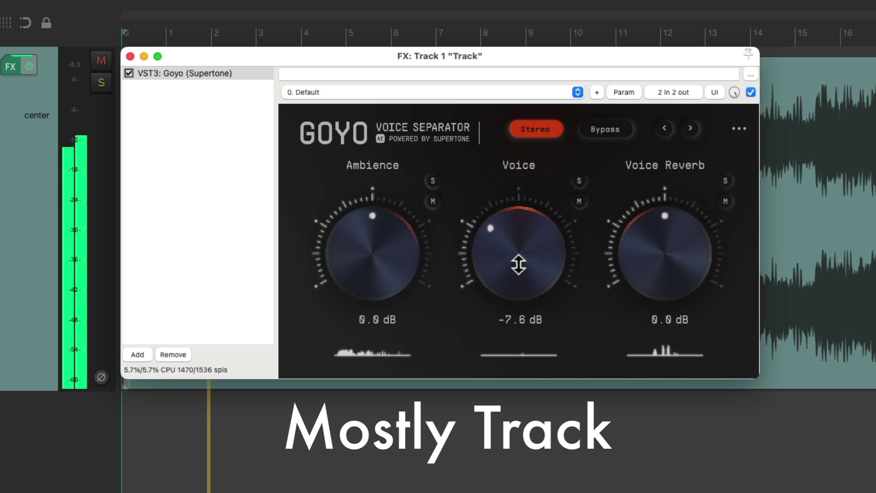
pyautogui.moveTo(517, 261)
pyautogui.mouseDown()
pyautogui.moveTo(515, 283)
pyautogui.moveTo(514, 251)
pyautogui.mouseUp()
pyautogui.moveTo(407, 243)
pyautogui.mouseDown()
pyautogui.moveTo(377, 254)
pyautogui.moveTo(374, 275)
pyautogui.mouseUp()
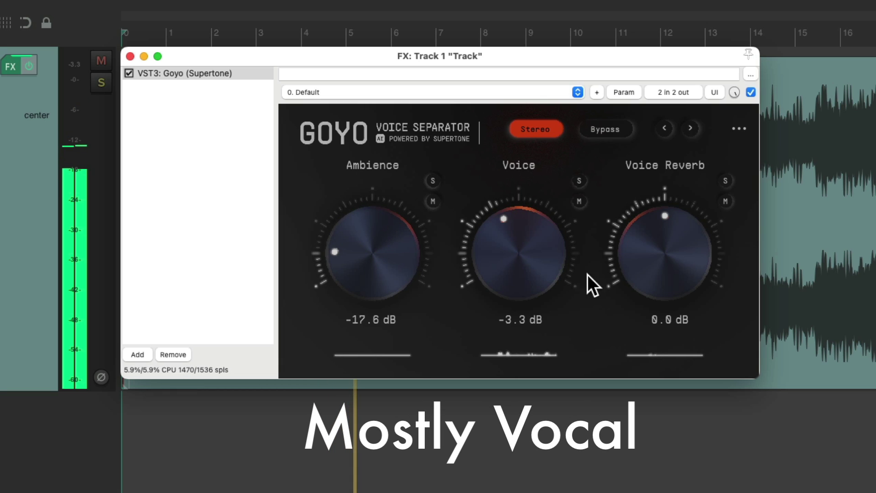
pyautogui.moveTo(646, 266); pyautogui.dragTo(646, 274)
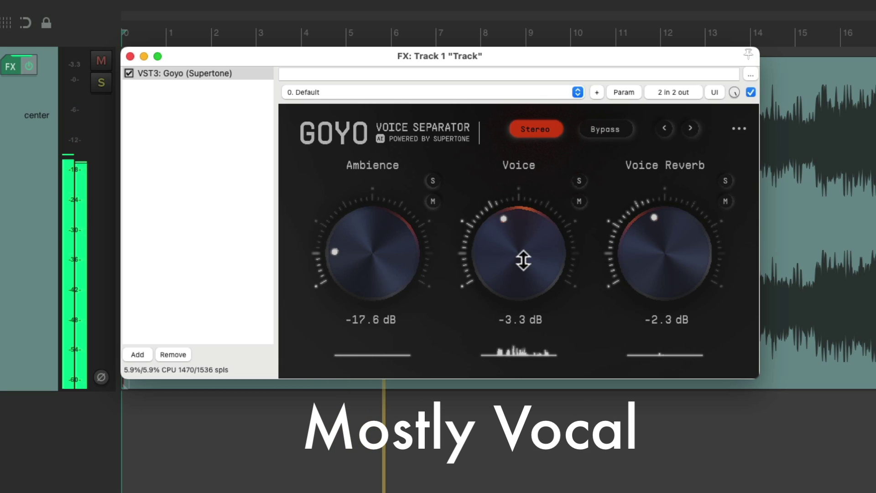
pyautogui.moveTo(522, 258); pyautogui.dragTo(522, 249)
pyautogui.moveTo(388, 247); pyautogui.dragTo(388, 249)
pyautogui.moveTo(648, 253); pyautogui.dragTo(651, 250)
pyautogui.moveTo(530, 258); pyautogui.dragTo(522, 254)
pyautogui.moveTo(336, 254); pyautogui.dragTo(339, 228)
pyautogui.moveTo(505, 235); pyautogui.dragTo(506, 273)
# Finish with Voice at -24.6 dB, Voice Reverb -16.4 dB and Ambience -11.1 dB.
pyautogui.moveTo(371, 260); pyautogui.dragTo(374, 253)
pyautogui.moveTo(626, 262); pyautogui.dragTo(644, 260)
pyautogui.moveTo(550, 261)
pyautogui.mouseDown()
pyautogui.moveTo(525, 264)
pyautogui.moveTo(529, 224)
pyautogui.mouseUp()
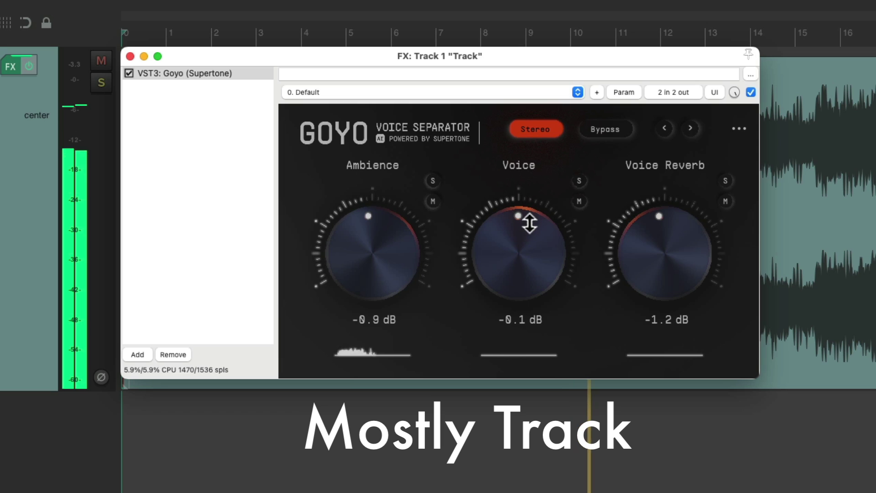
pyautogui.moveTo(364, 246); pyautogui.dragTo(364, 270)
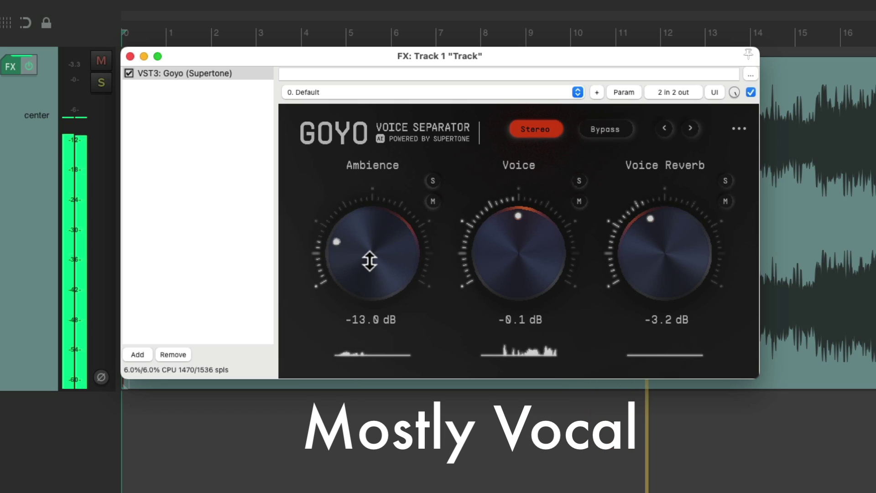
pyautogui.moveTo(370, 260); pyautogui.dragTo(368, 255)
pyautogui.moveTo(671, 251); pyautogui.dragTo(671, 251)
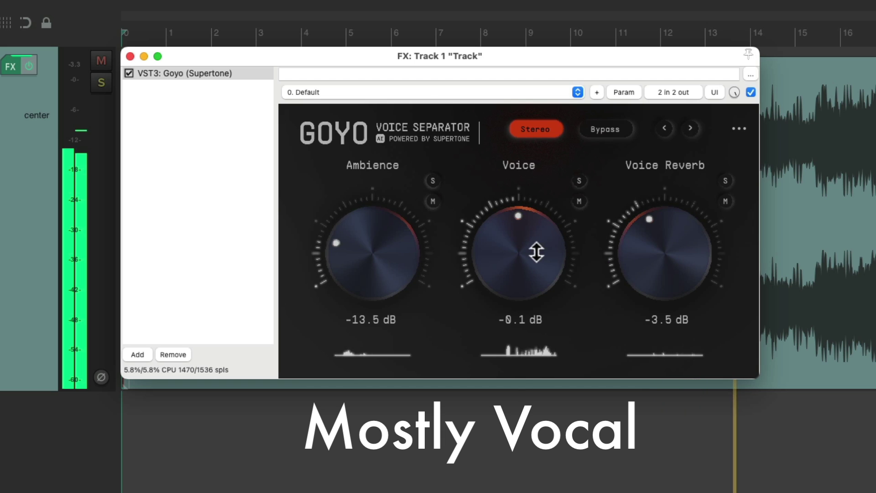
pyautogui.moveTo(384, 256); pyautogui.dragTo(386, 237)
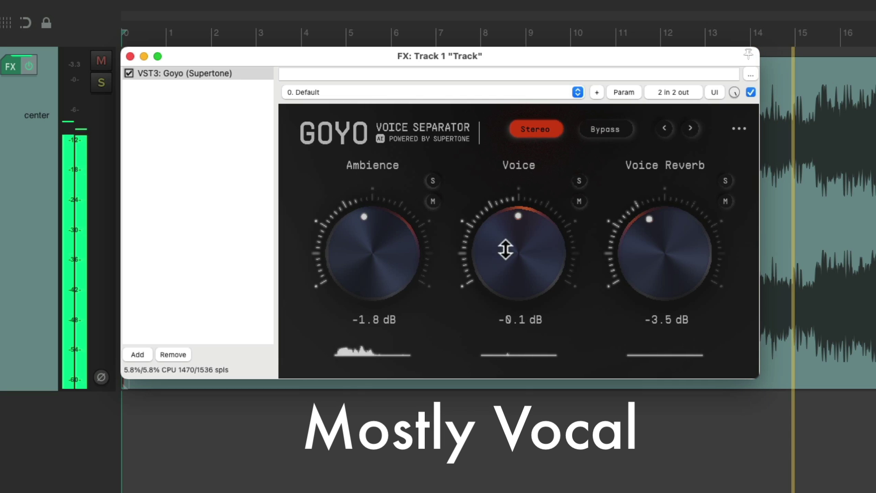
pyautogui.moveTo(504, 248); pyautogui.dragTo(505, 295)
pyautogui.moveTo(632, 268)
pyautogui.mouseDown()
pyautogui.moveTo(639, 259)
pyautogui.moveTo(640, 290)
pyautogui.mouseUp()
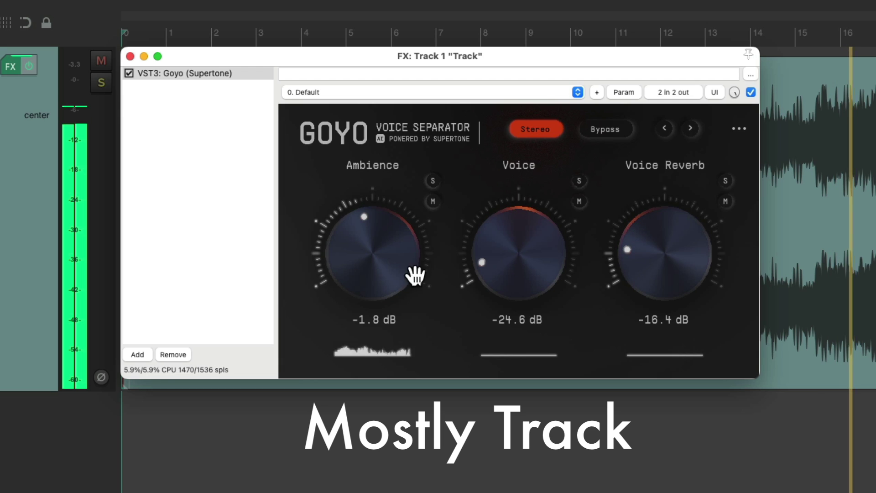
pyautogui.moveTo(369, 261); pyautogui.dragTo(368, 268)
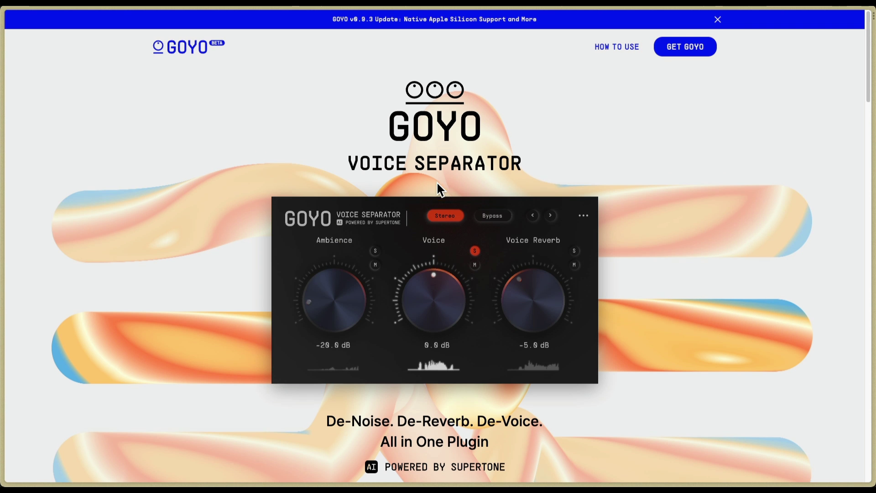
pyautogui.scroll(-3, 438, 183)
pyautogui.scroll(-5, 438, 184)
pyautogui.scroll(-2, 438, 185)
pyautogui.scroll(-2, 438, 186)
pyautogui.scroll(-4, 438, 185)
pyautogui.scroll(-2, 437, 185)
pyautogui.scroll(-3, 440, 189)
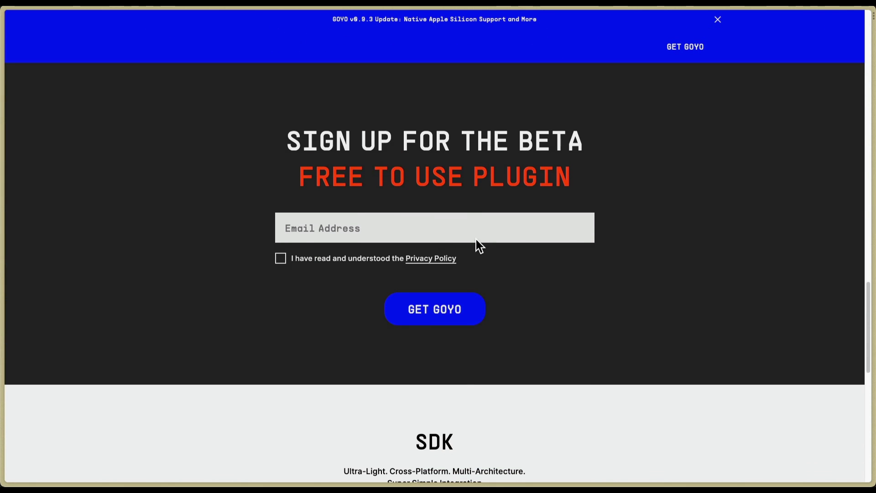